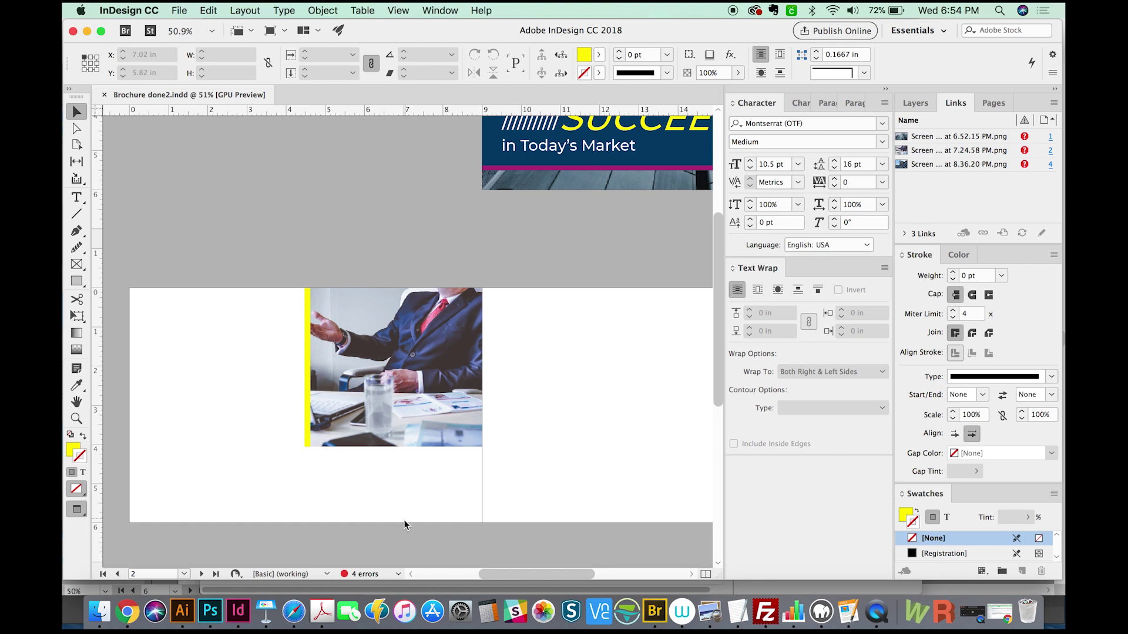
Examine the cover and the inside spread of the brochure, including the empty areas around the businessman photo
left_click_drag(542, 401, 525, 424)
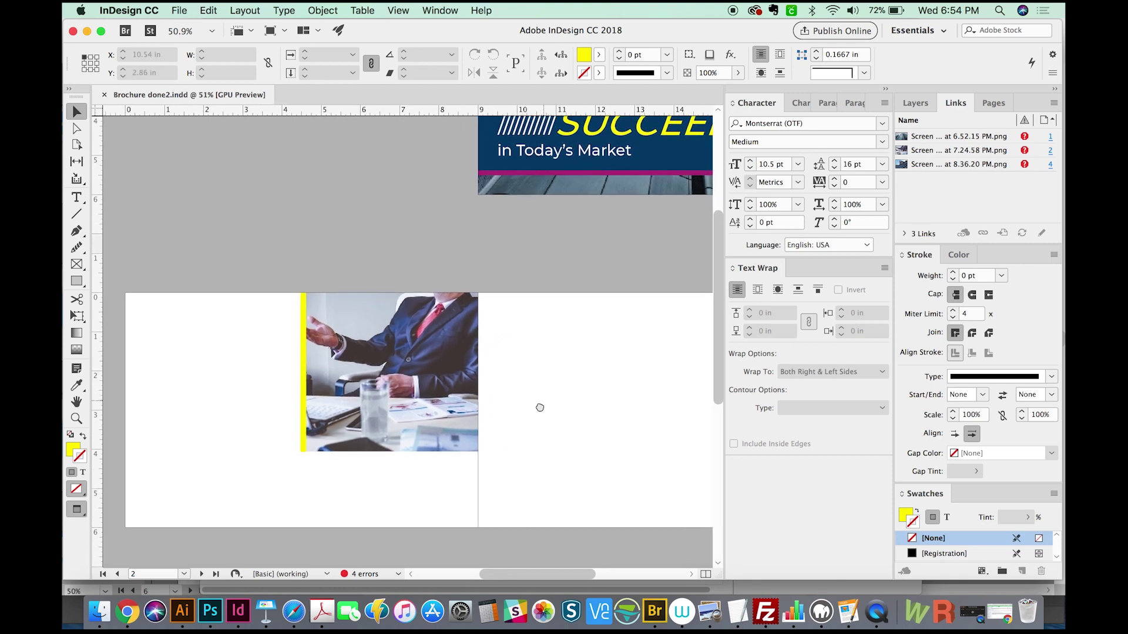
scroll(531, 380, "up", 10)
scroll(530, 380, "right", 10)
scroll(424, 499, "down", 4)
scroll(425, 499, "left", 4)
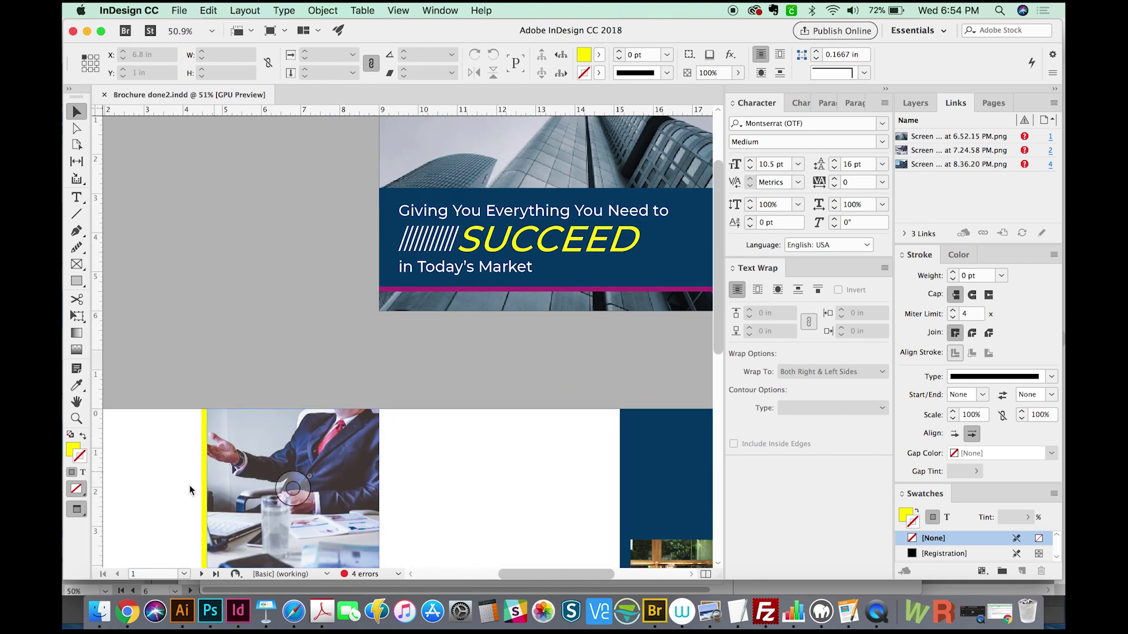
scroll(417, 511, "down", 4)
scroll(418, 511, "left", 4)
scroll(505, 435, "down", 2)
scroll(505, 435, "left", 1)
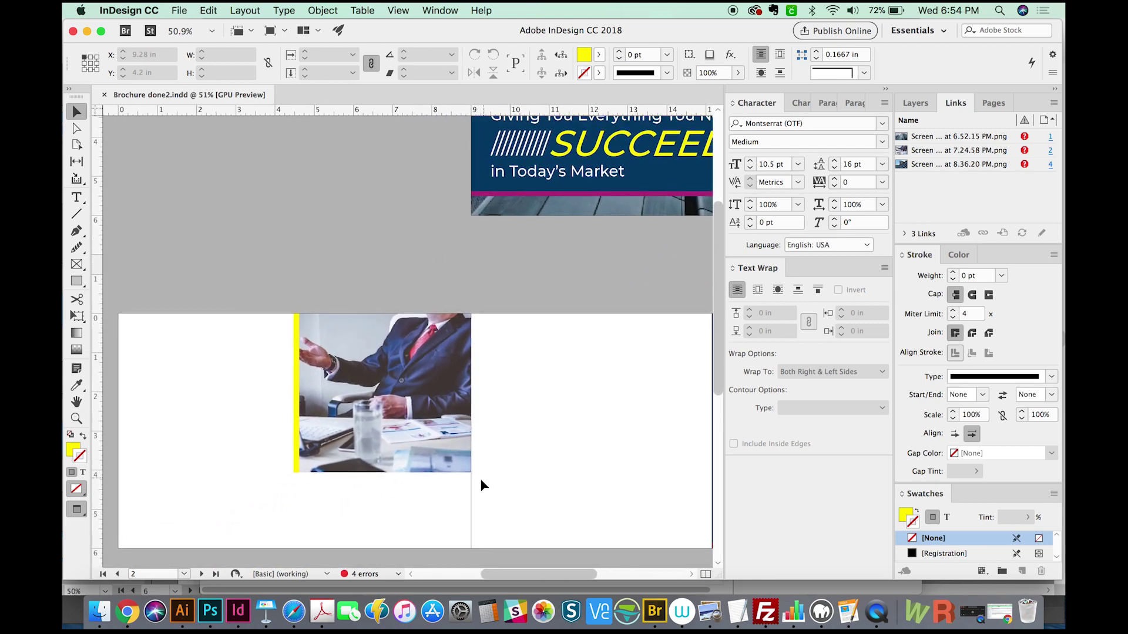
scroll(575, 511, "up", 1)
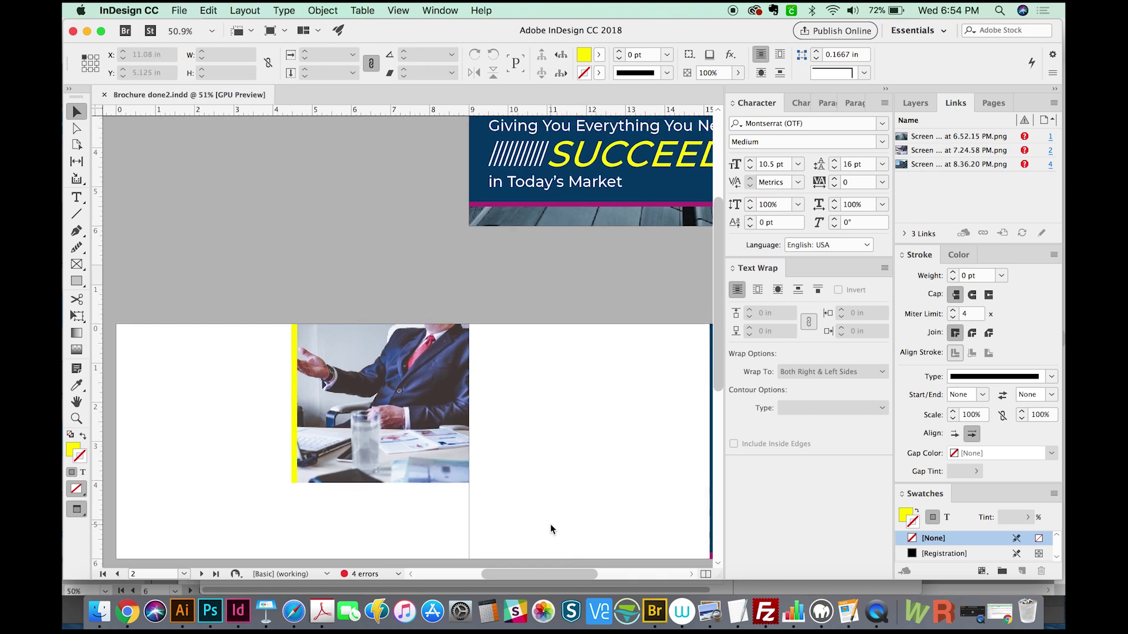
scroll(425, 496, "down", 2)
scroll(426, 496, "left", 1)
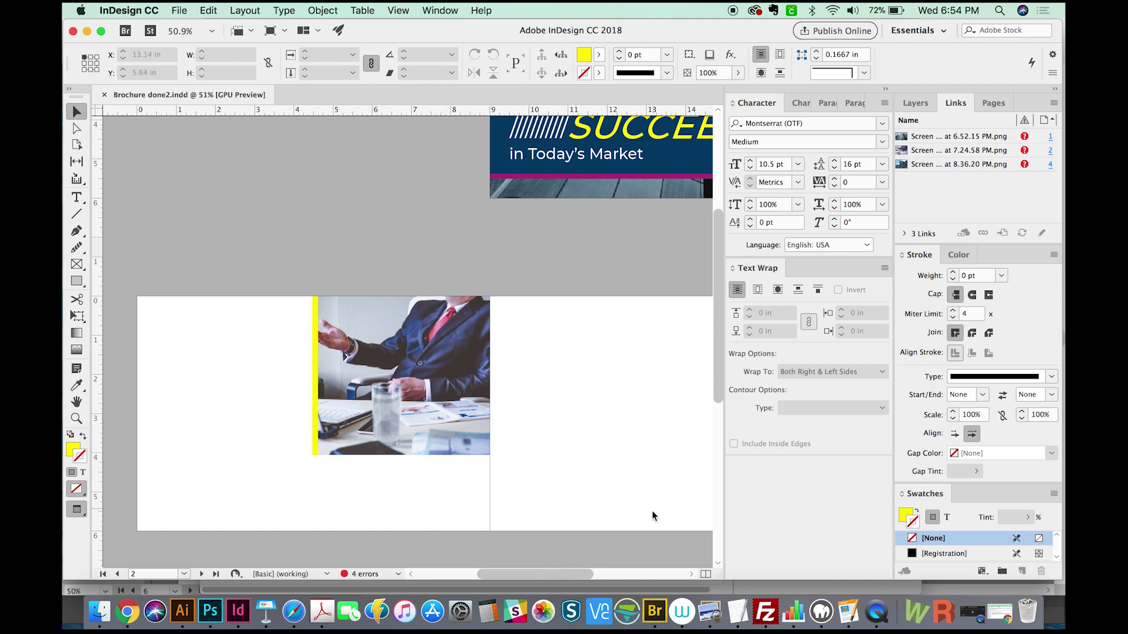
scroll(546, 414, "down", 2)
scroll(546, 414, "right", 2)
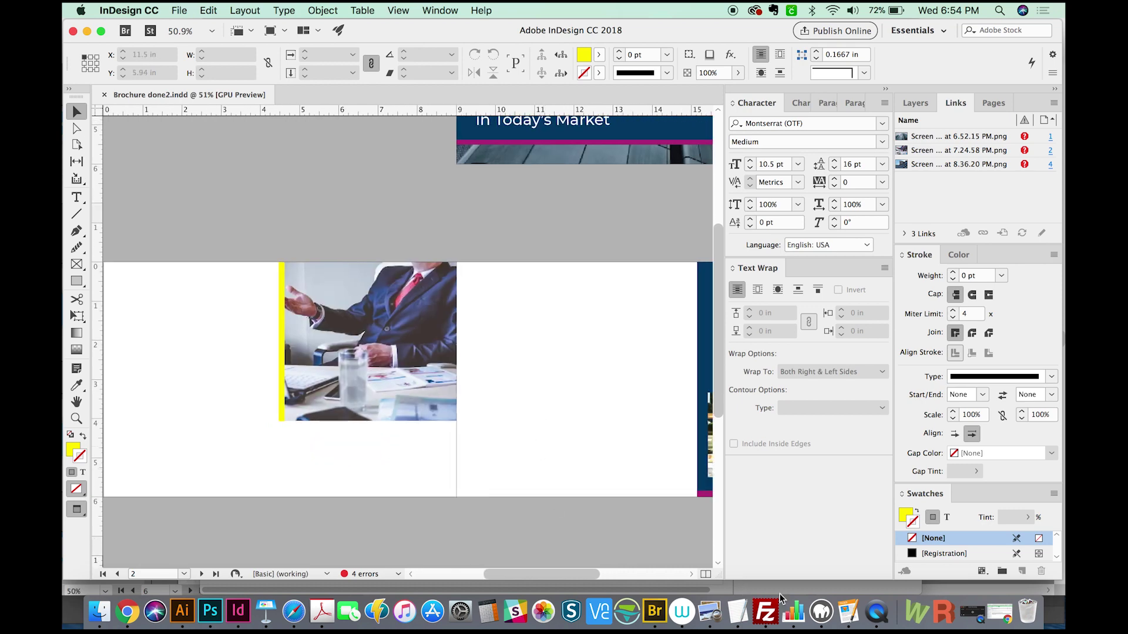
Switch to the Pages document, copy all of its text, and return to the brochure in InDesign
left_click(848, 611)
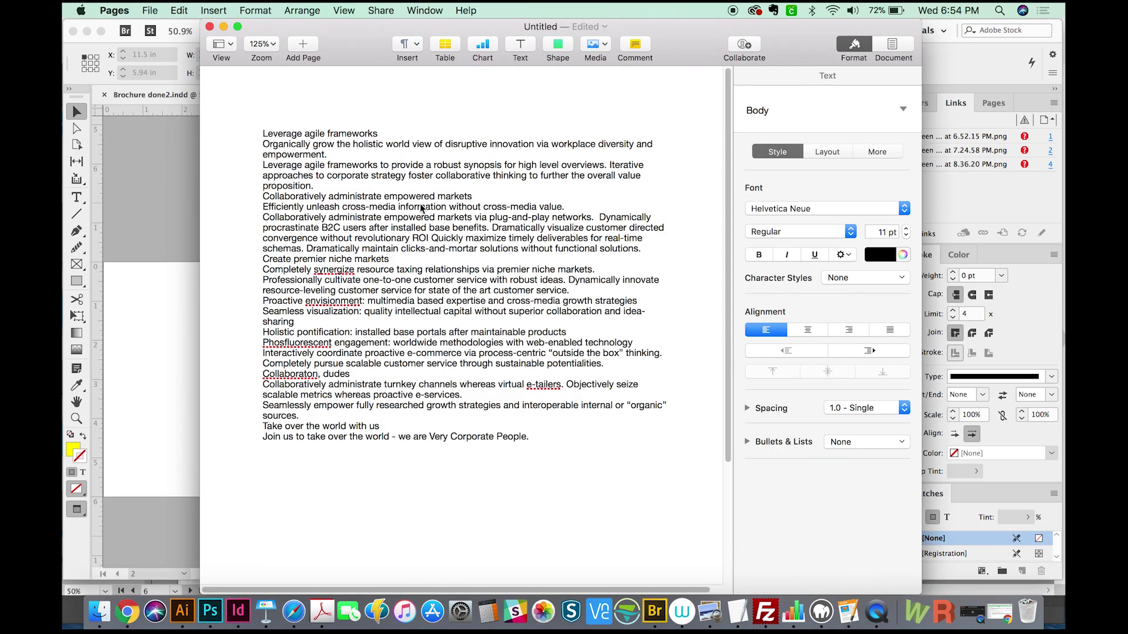
key("super+a")
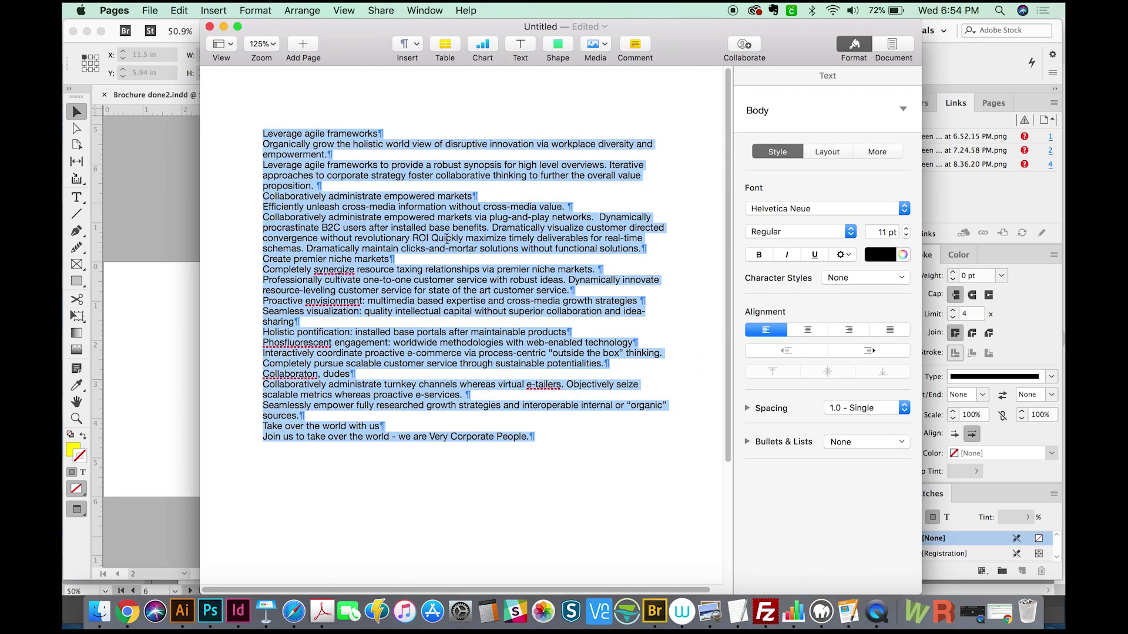
left_click(151, 215)
scroll(234, 340, "left", 2)
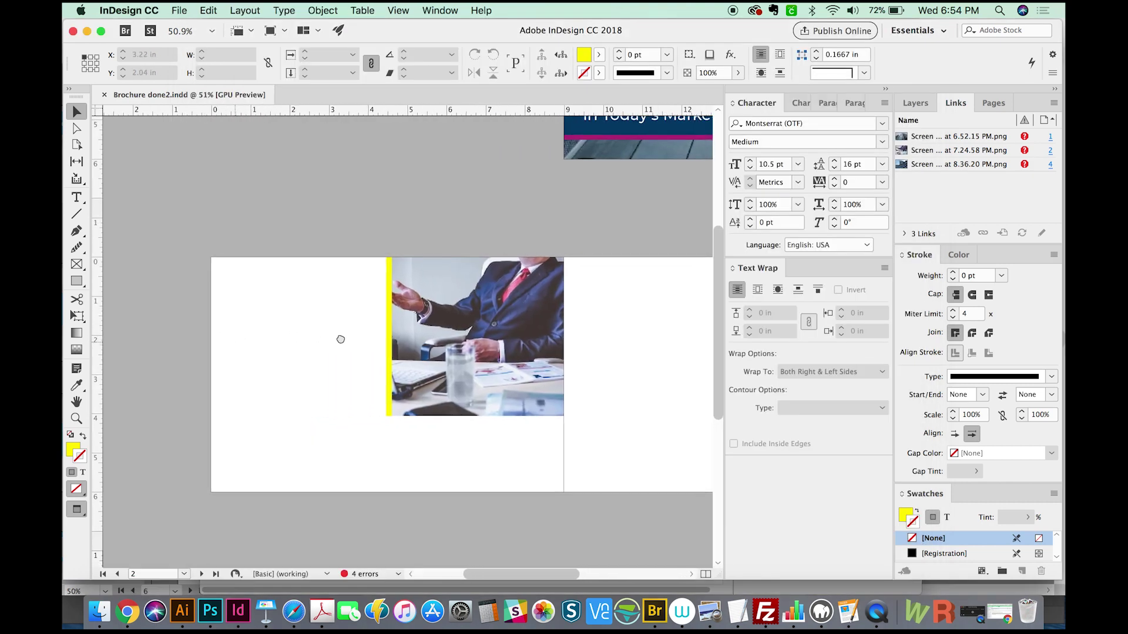
Create a text frame about 3.95 by 5.325 in beside the photo on page 2 and paste the copied text
key("t")
left_click_drag(222, 268, 380, 475)
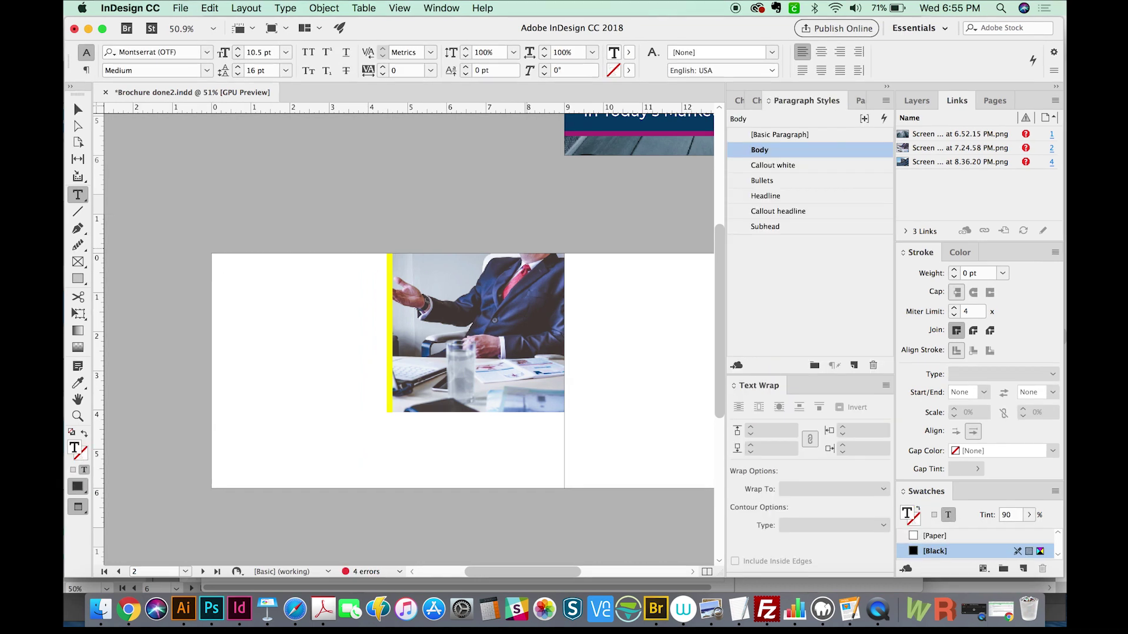
key("super+v")
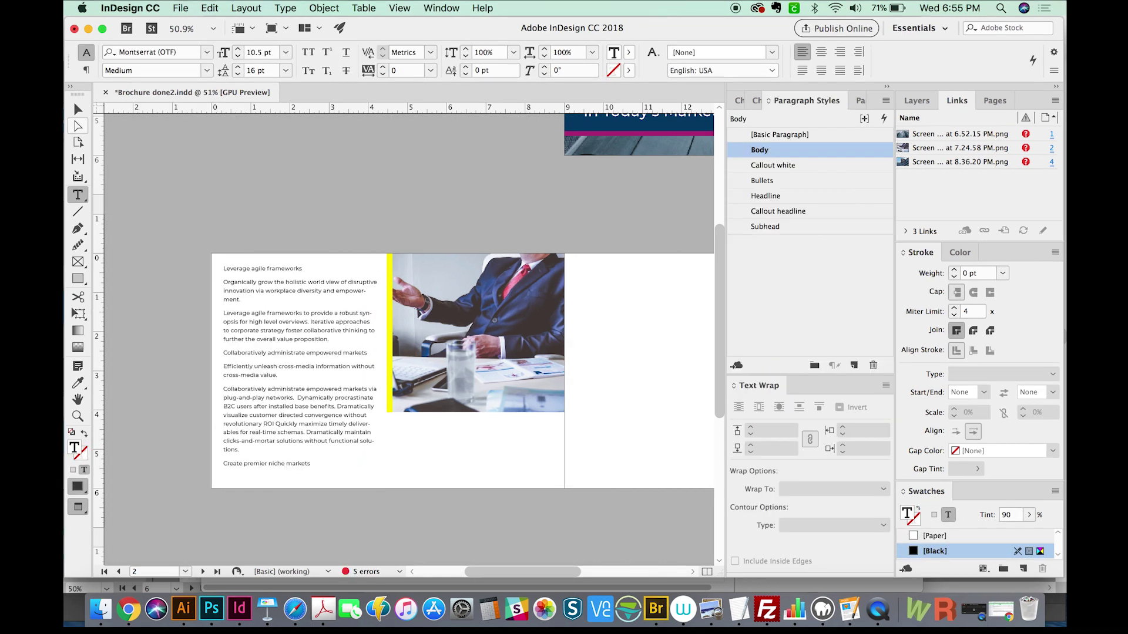
Thread the overset text from the page 2 frame into a new frame about 4.16 by 1.42 in below the photo
key("Escape")
left_click(389, 388)
left_click(301, 406)
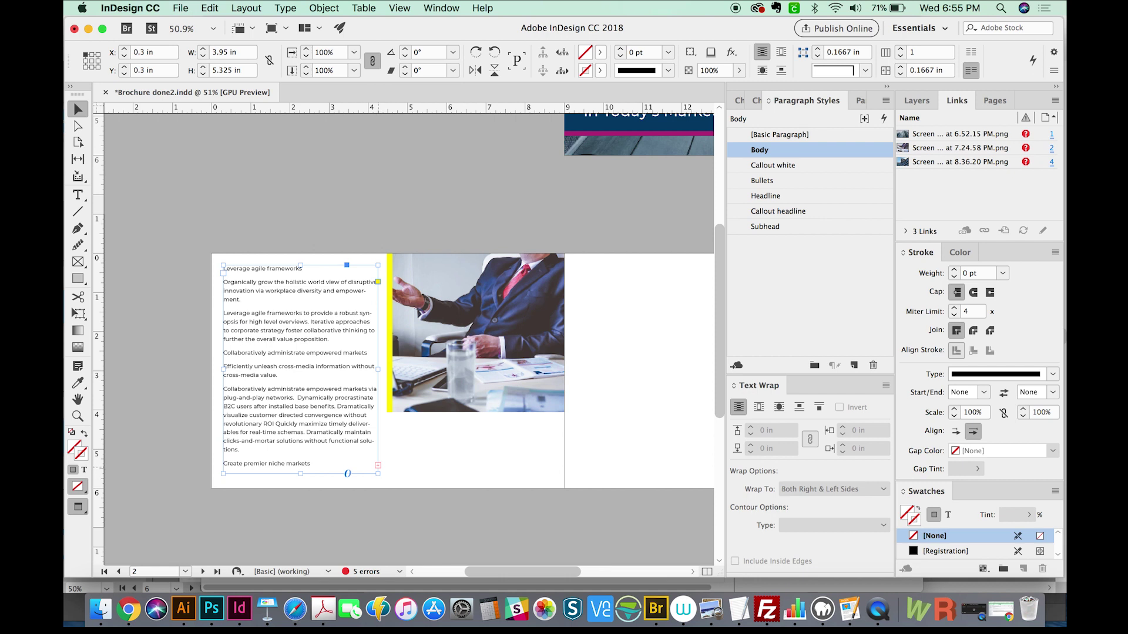
left_click(378, 465)
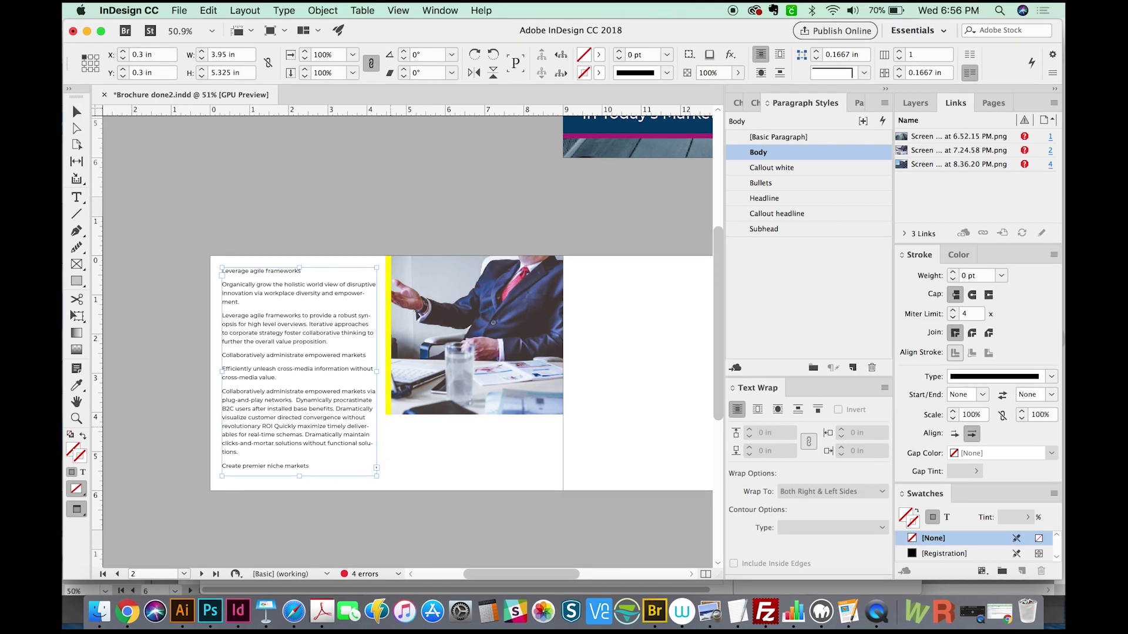
mouse_move(386, 422)
left_mouse_down()
mouse_move(494, 480)
mouse_move(549, 478)
left_mouse_up()
left_click(549, 471)
Flow the remaining overset text into a threaded frame about 5.57 by 5.44 in on page 3
left_click_drag(573, 264, 680, 477)
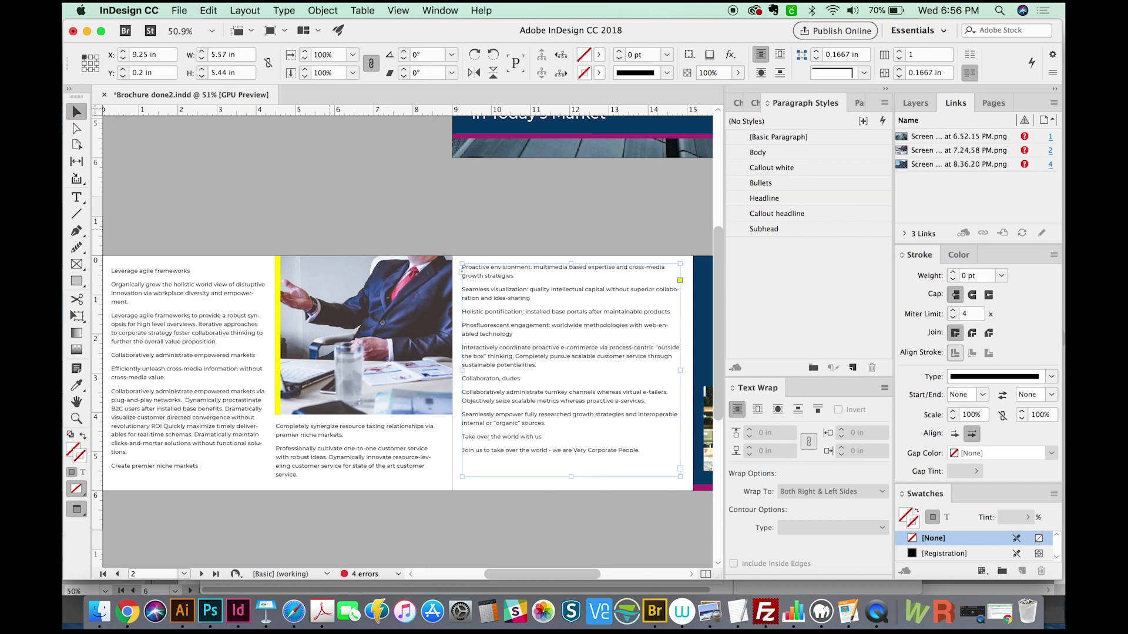
scroll(406, 341, "down", 3)
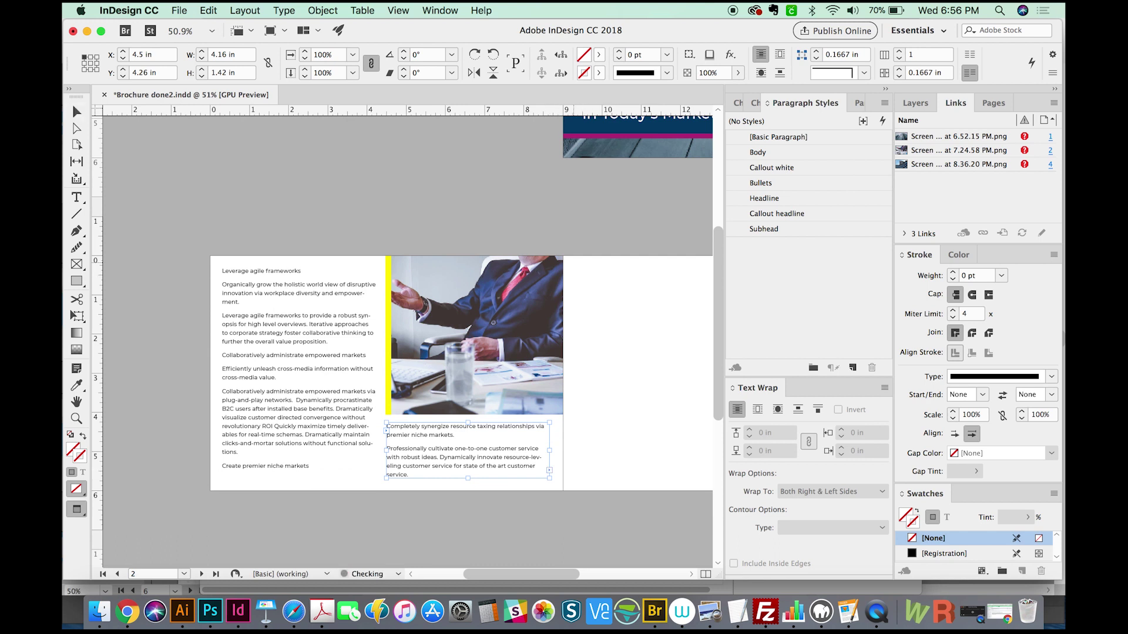
left_click_drag(572, 263, 714, 478)
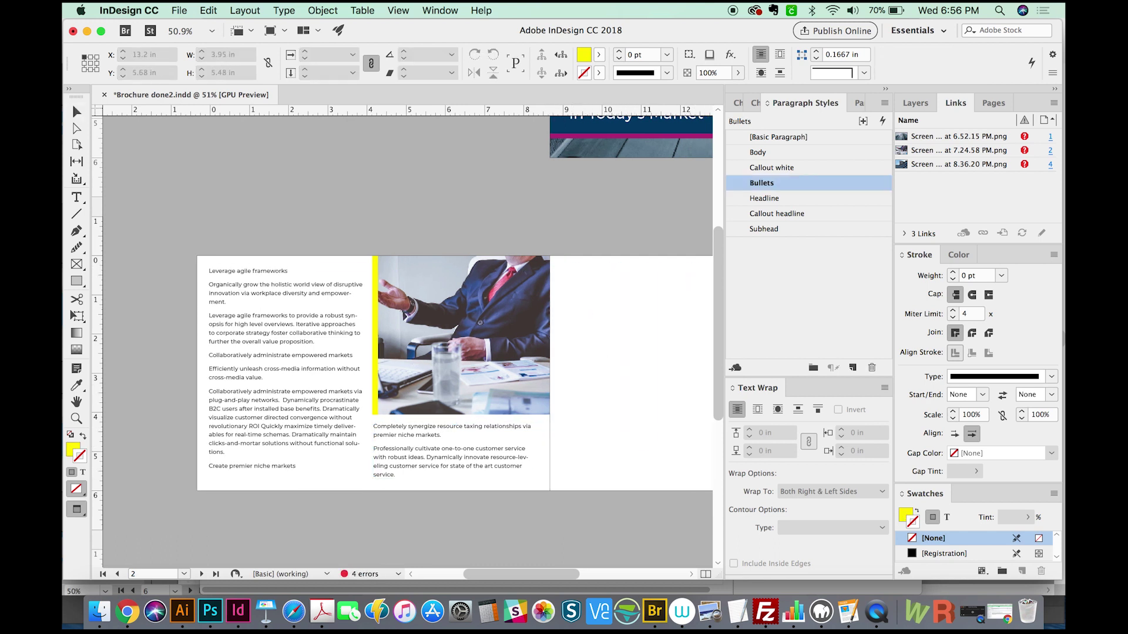
key("ctrl+z")
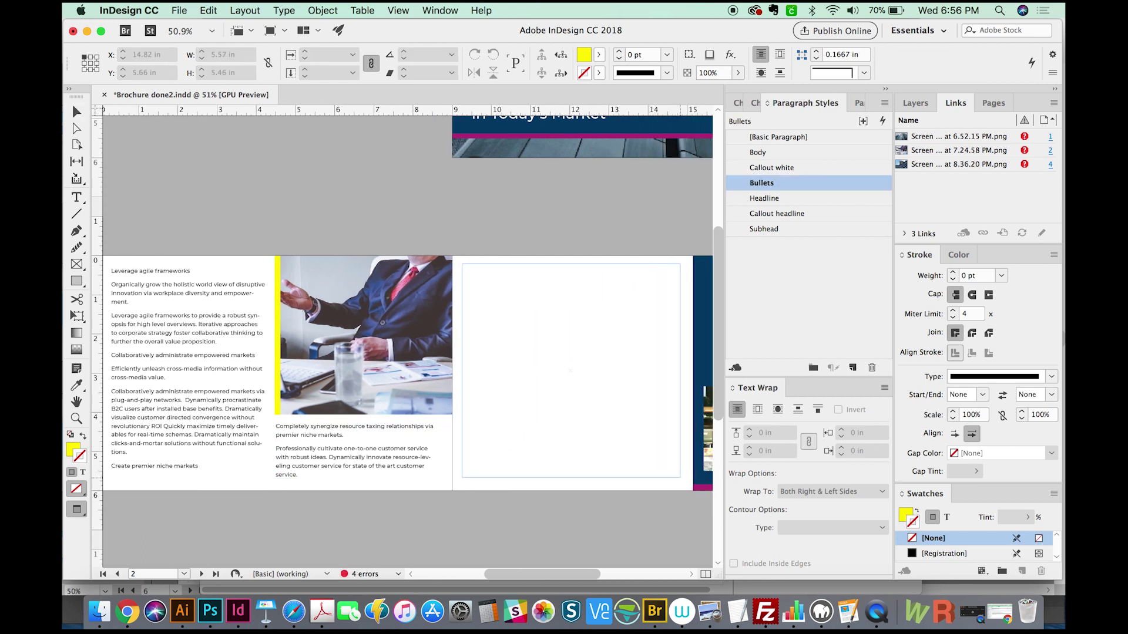
key("ctrl+z")
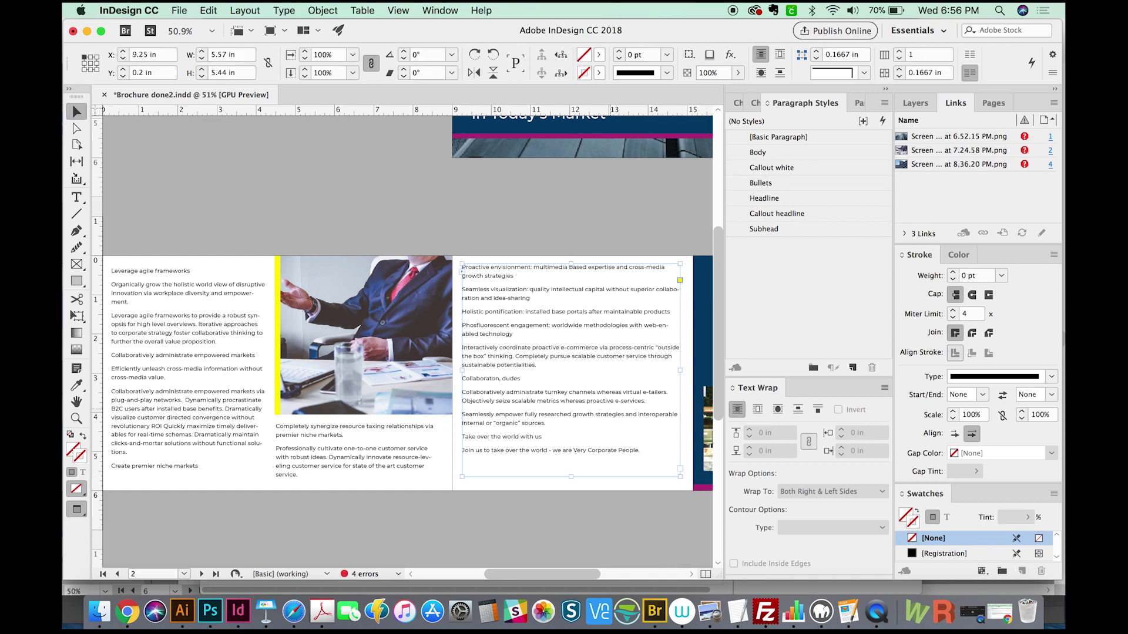
key("super+z")
key("super+z")
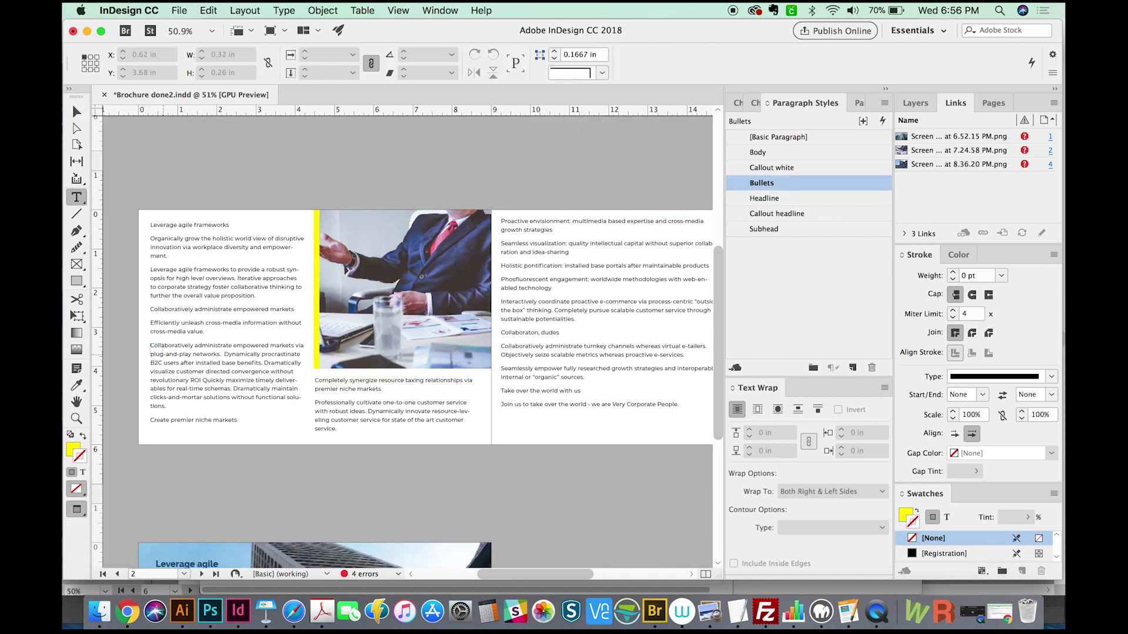
Delete the long paragraph beginning "Collaboratively administrate empowered markets via plug-and-play networks" on page 2, undo the deletion, and deselect the text
left_click_drag(168, 406, 150, 345)
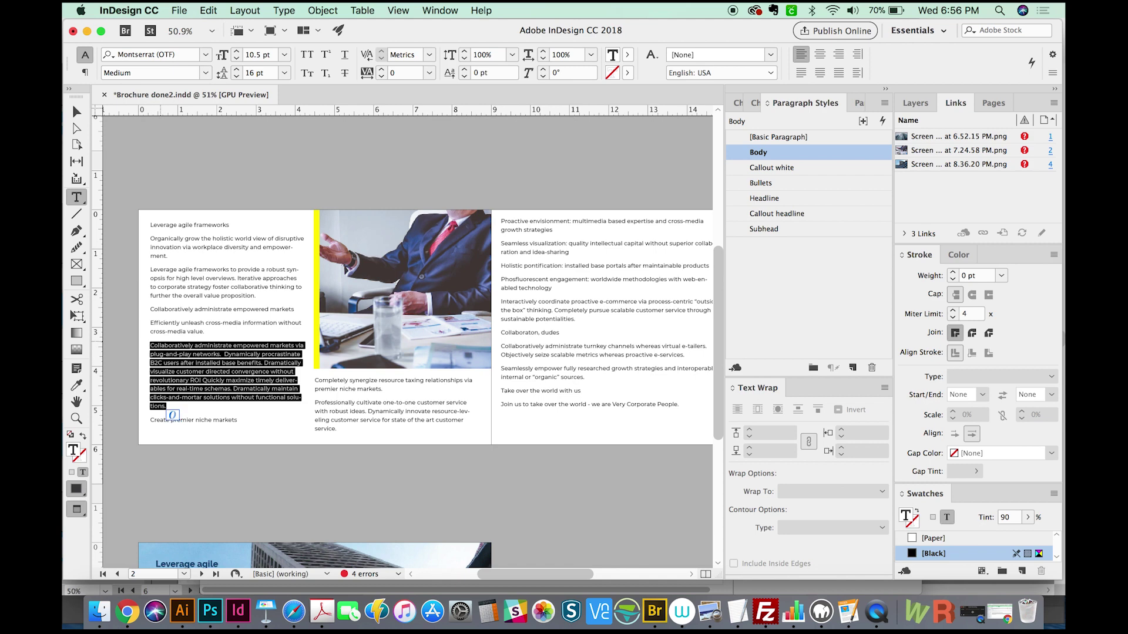
key("BackSpace")
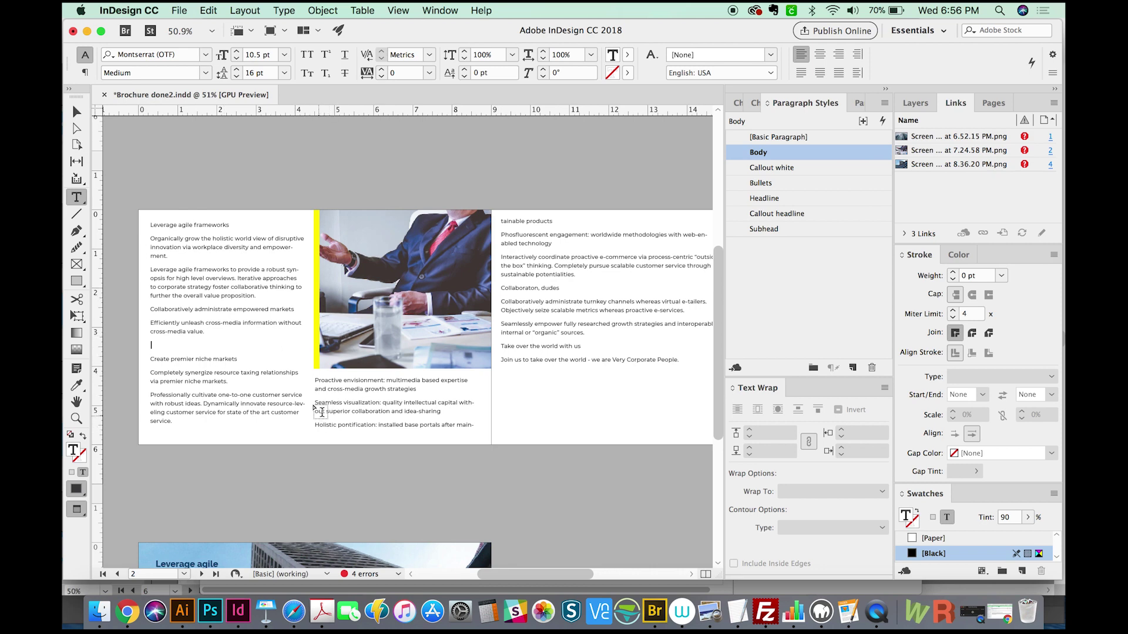
key("super+z")
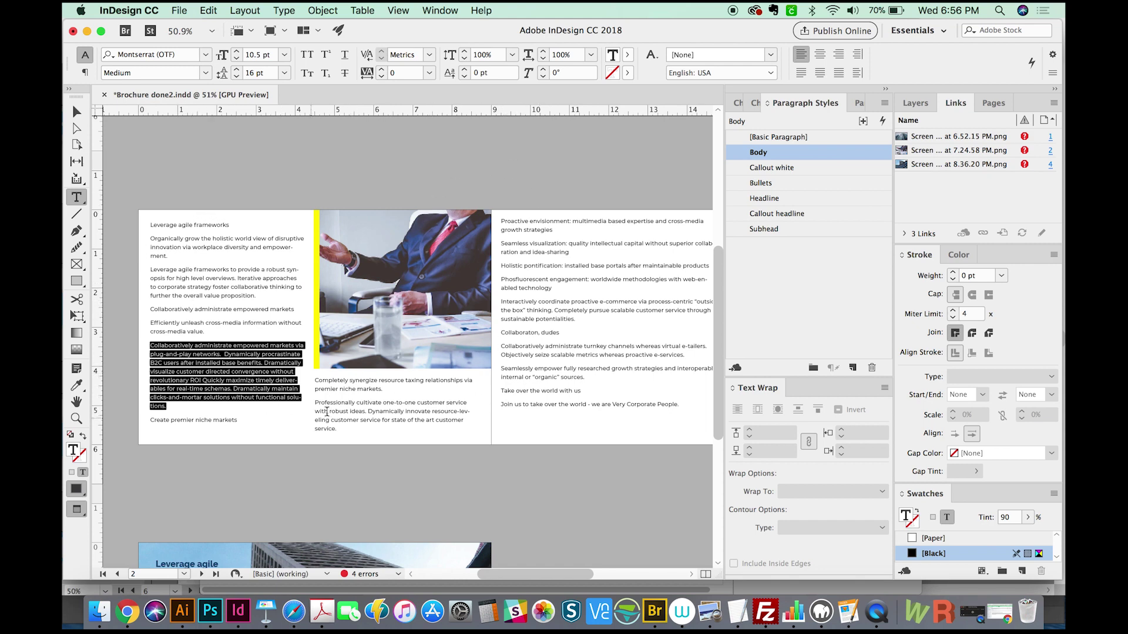
left_click(251, 351)
key("shift+super+a")
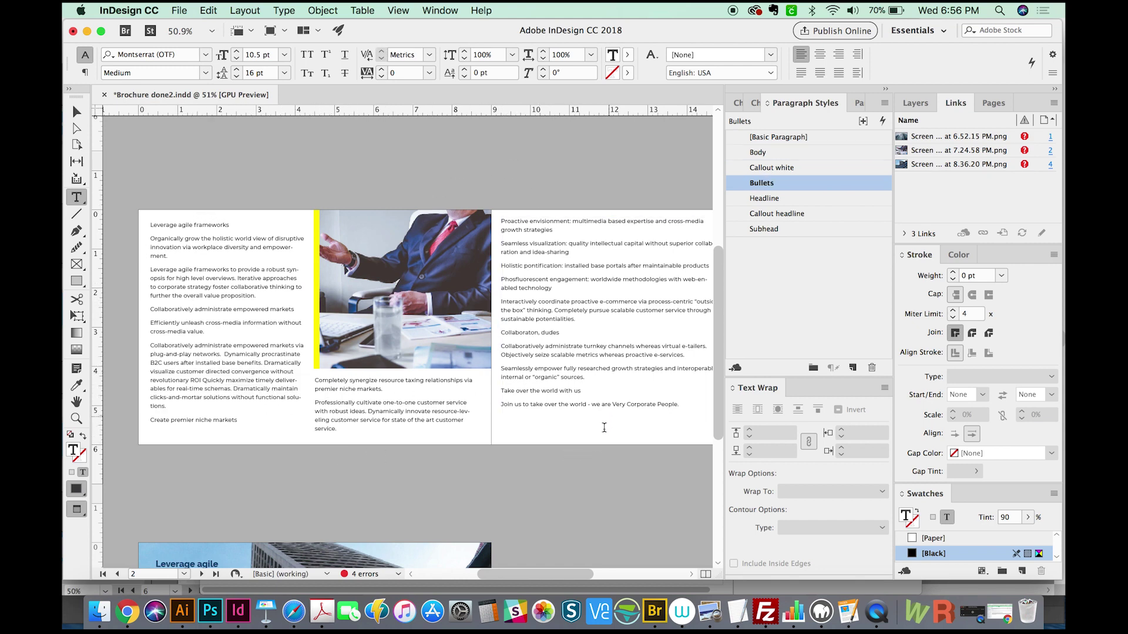
Insert two paragraph breaks after "Take over the world with us" in the page 3 text frame
scroll(604, 427, "right", 5)
left_click(470, 374)
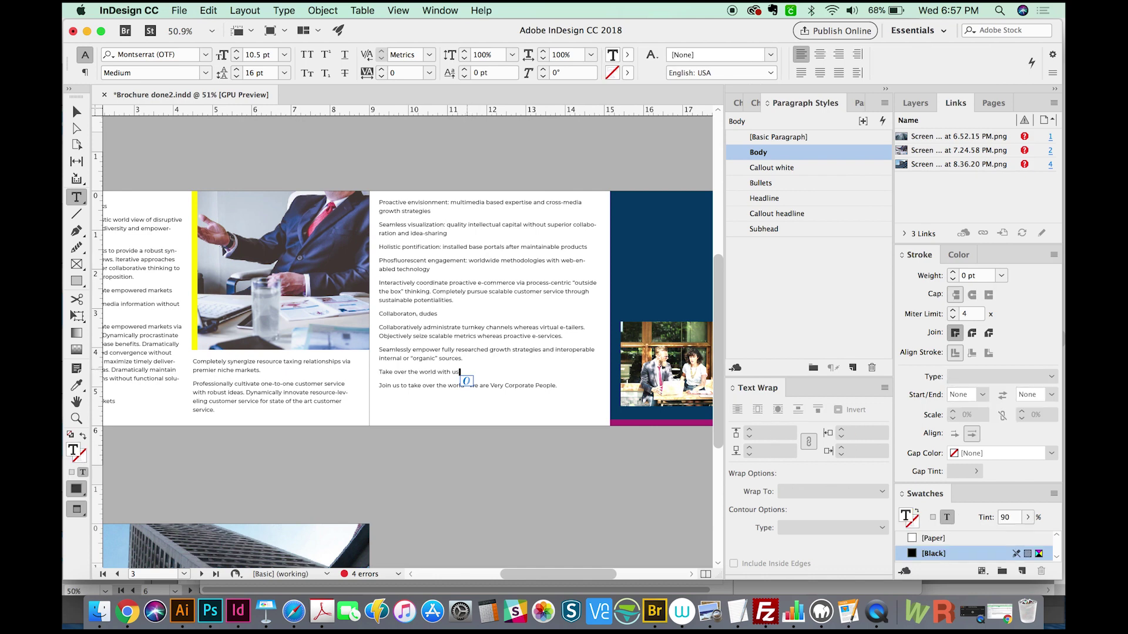
key("Return")
key("Return")
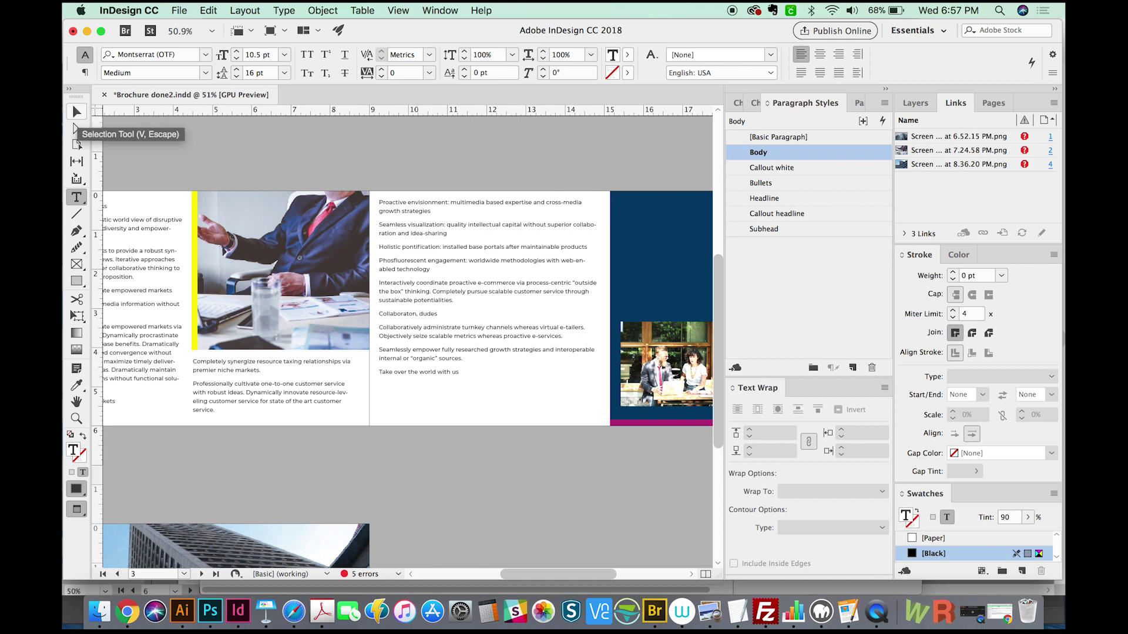
Try extending the page 3 text frame downward to about 7.1 in high, and undo the resize
left_click(76, 116)
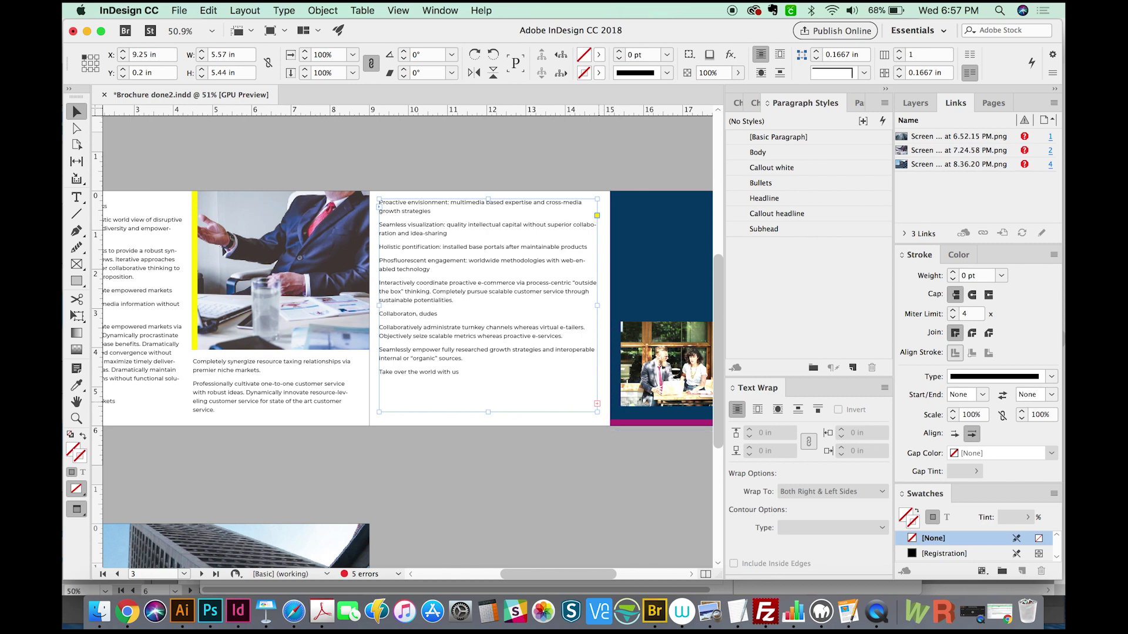
scroll(597, 428, "left", 5)
scroll(597, 428, "up", 1)
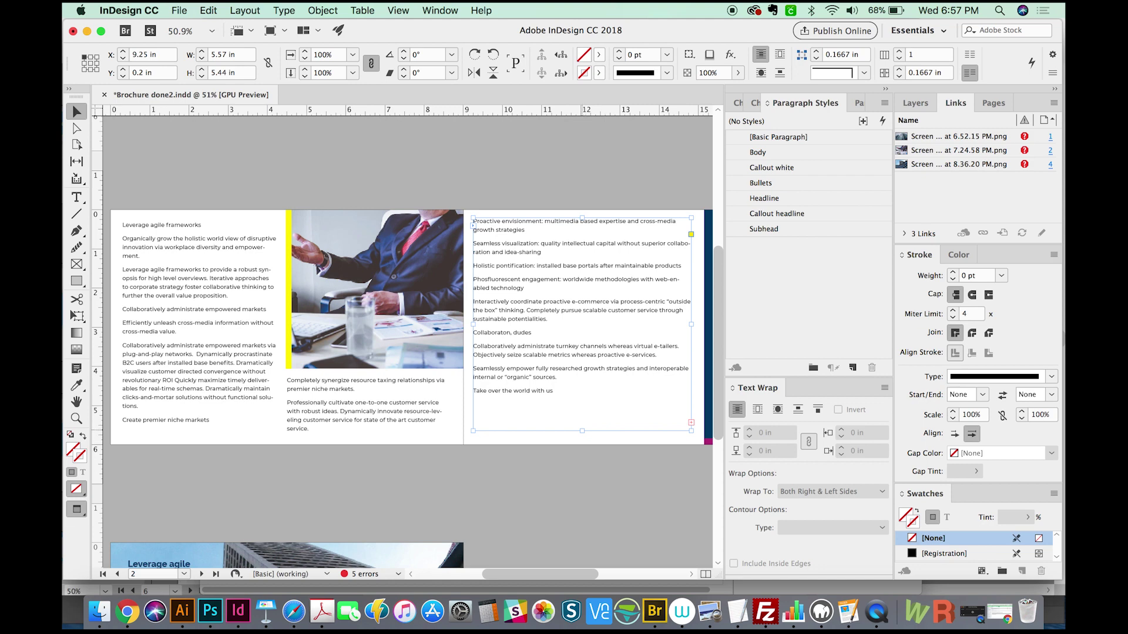
left_click_drag(581, 430, 581, 495)
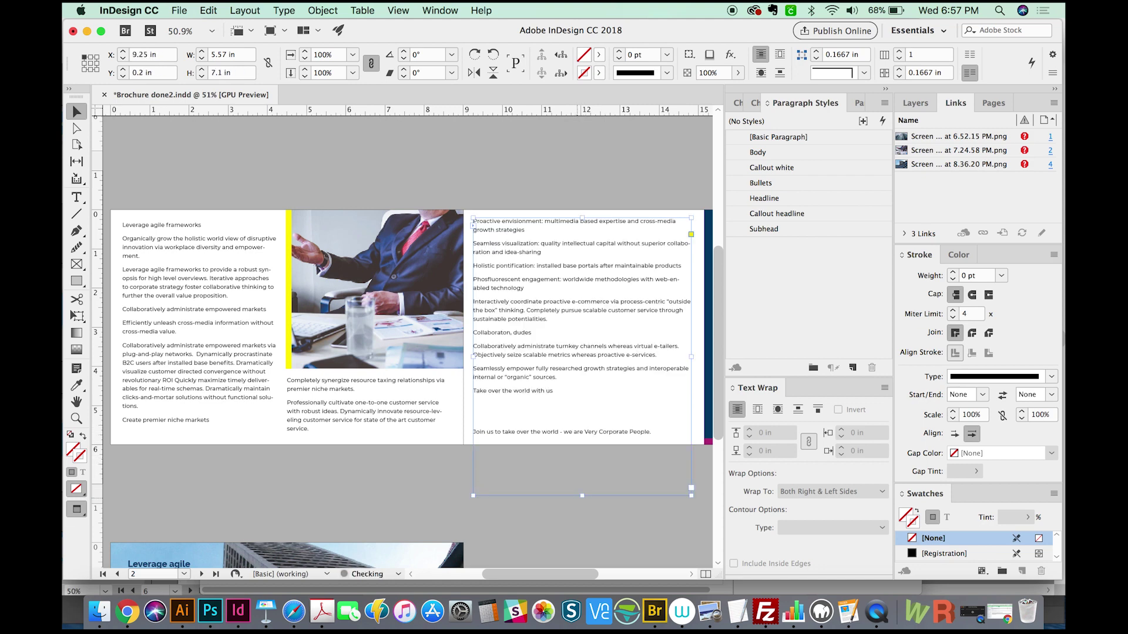
key("super+z")
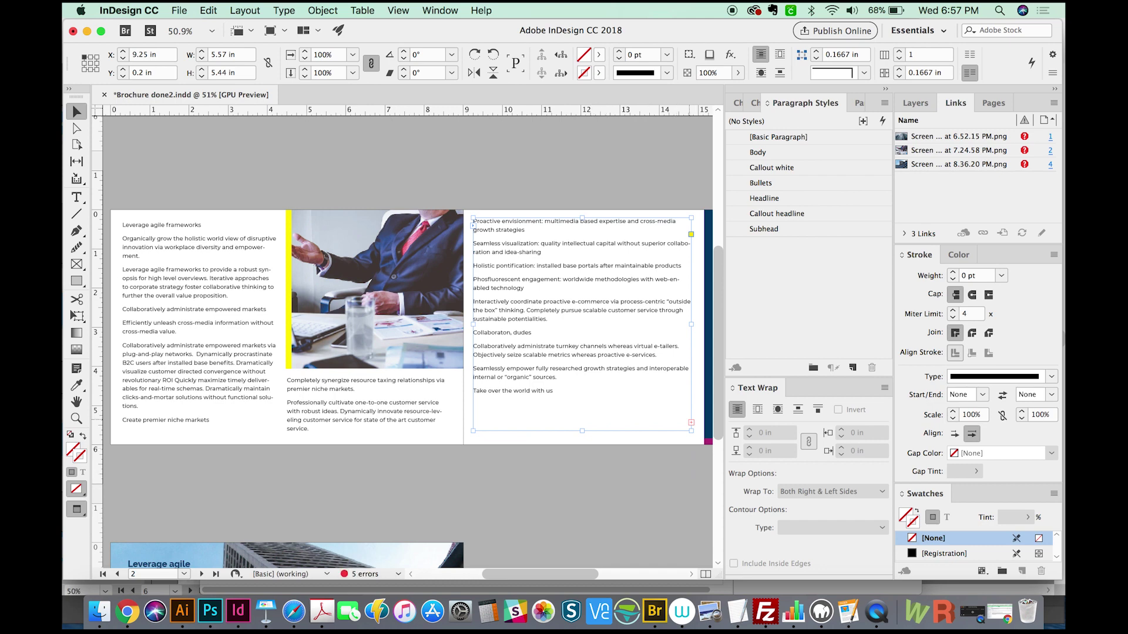
scroll(402, 334, "right", 3)
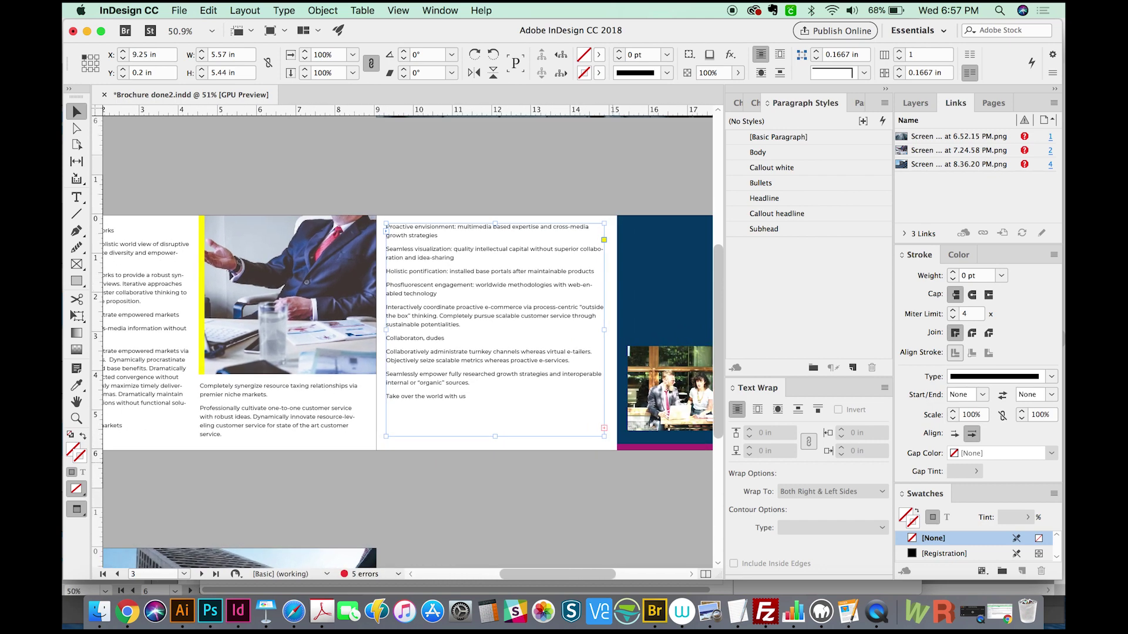
scroll(408, 342, "down", 1)
scroll(402, 335, "left", 3)
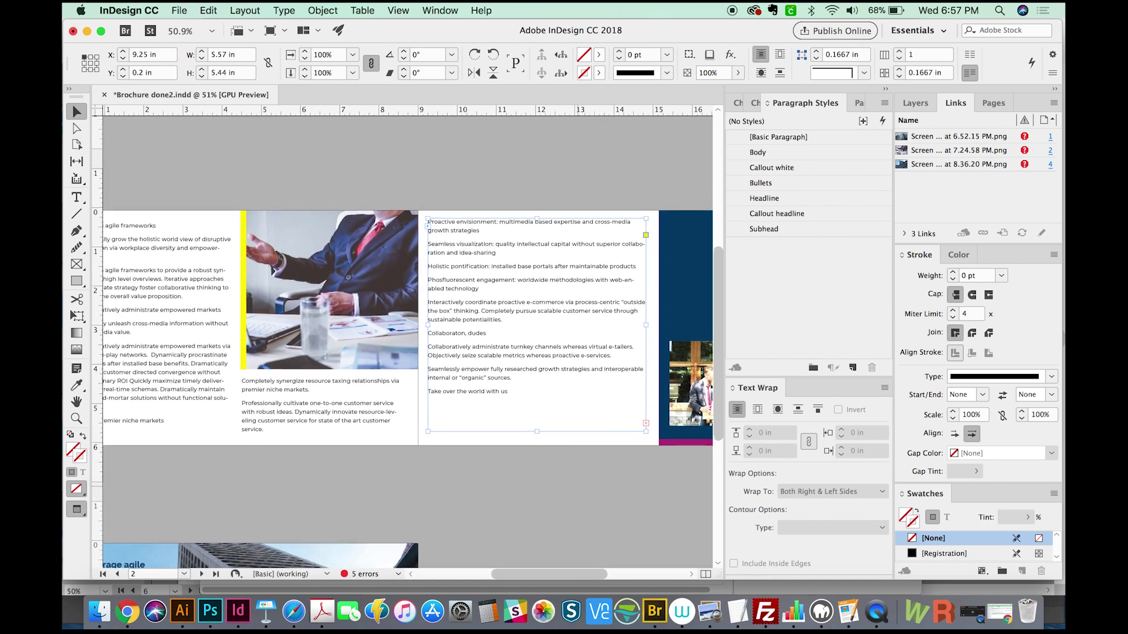
scroll(544, 465, "up", 1)
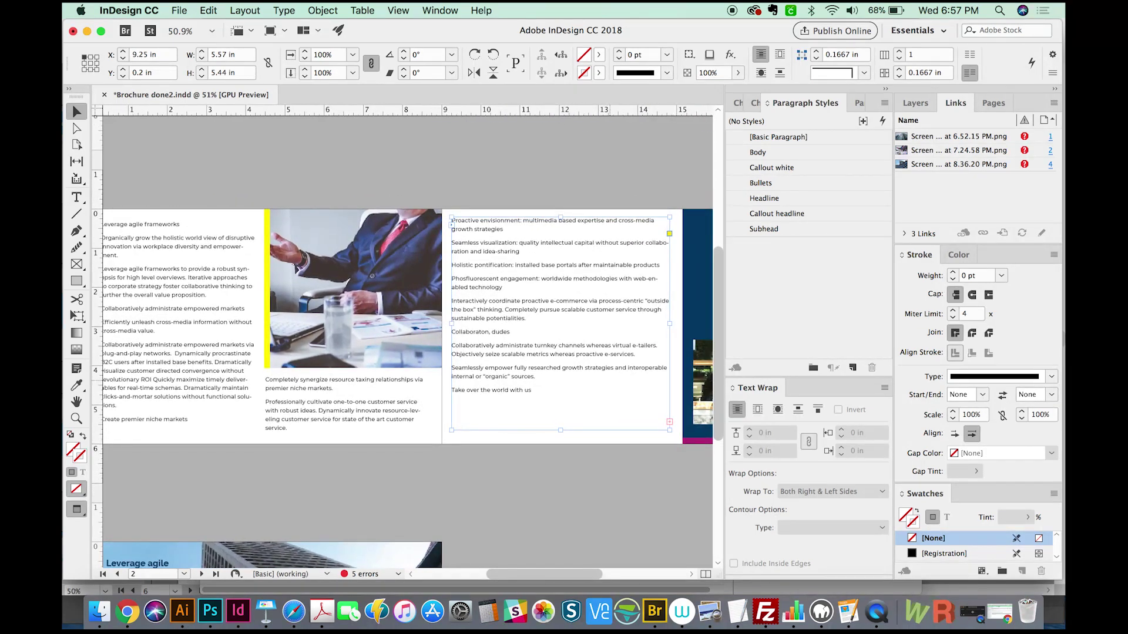
scroll(403, 332, "left", 2)
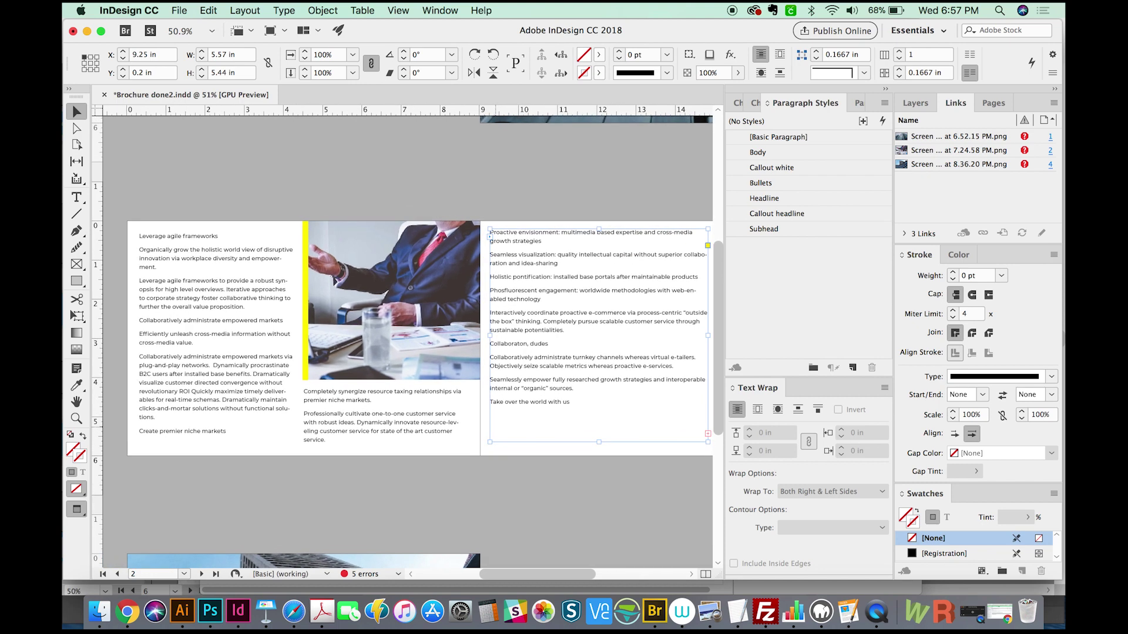
Print the document to the Deskjet 2540 series printer, proceeding past the overset text and missing links warnings
key("super+p")
left_click(589, 123)
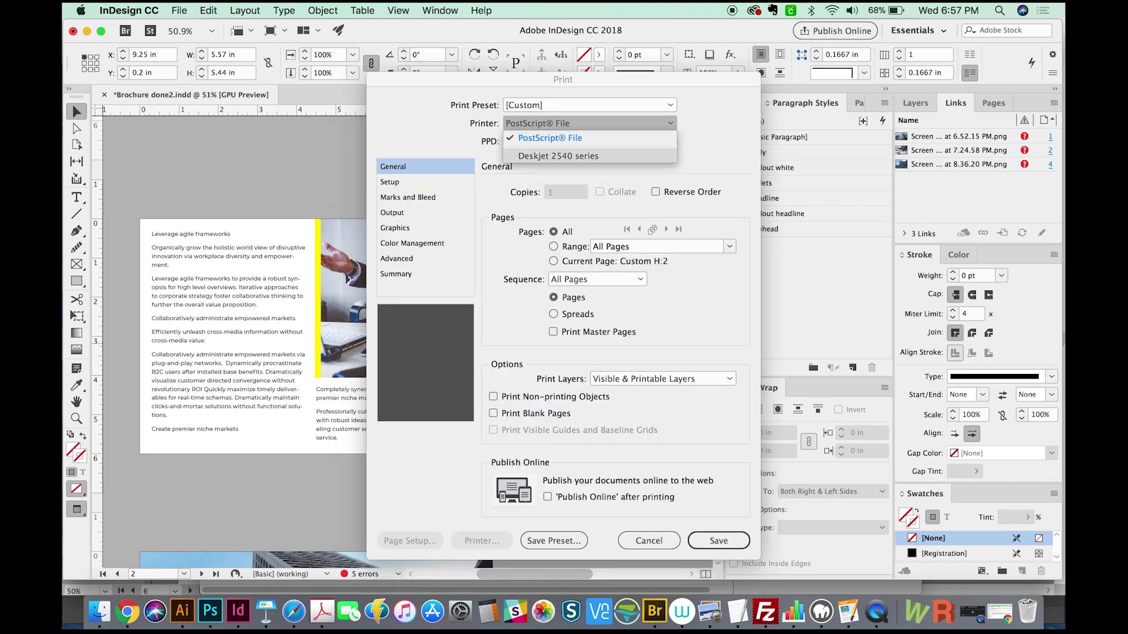
left_click(589, 156)
key("Return")
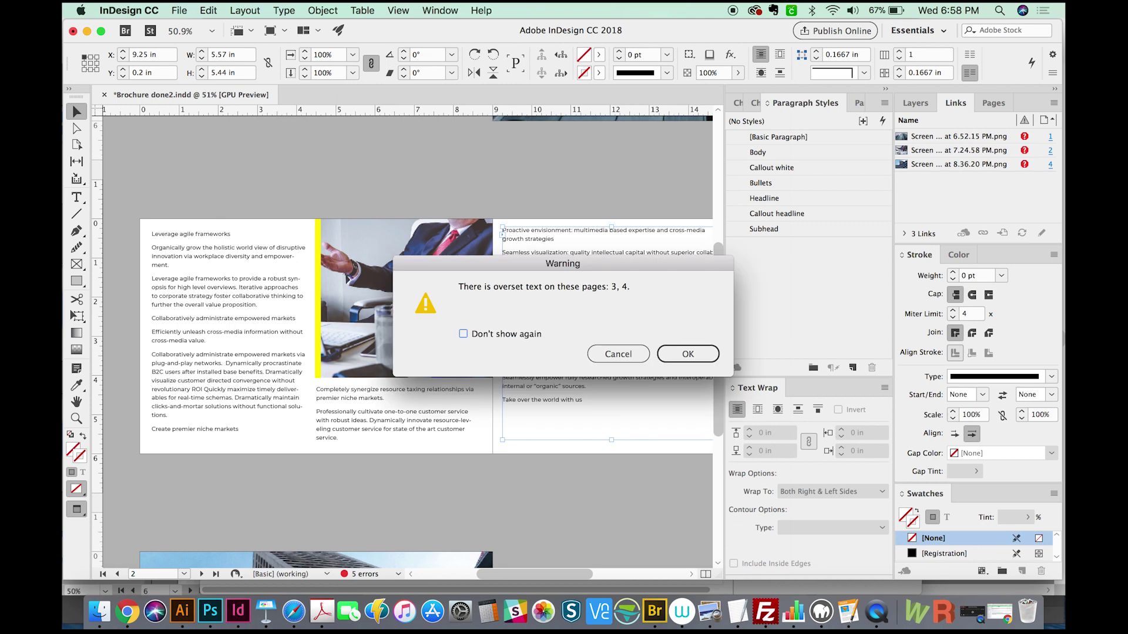
left_click_drag(563, 263, 529, 245)
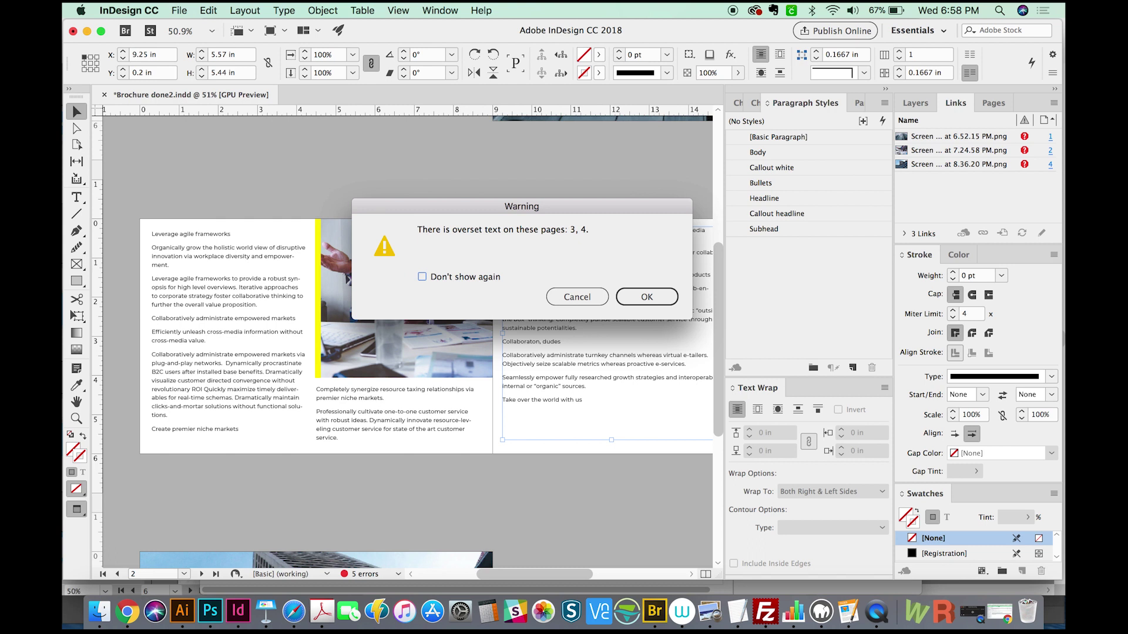
left_click_drag(552, 206, 549, 206)
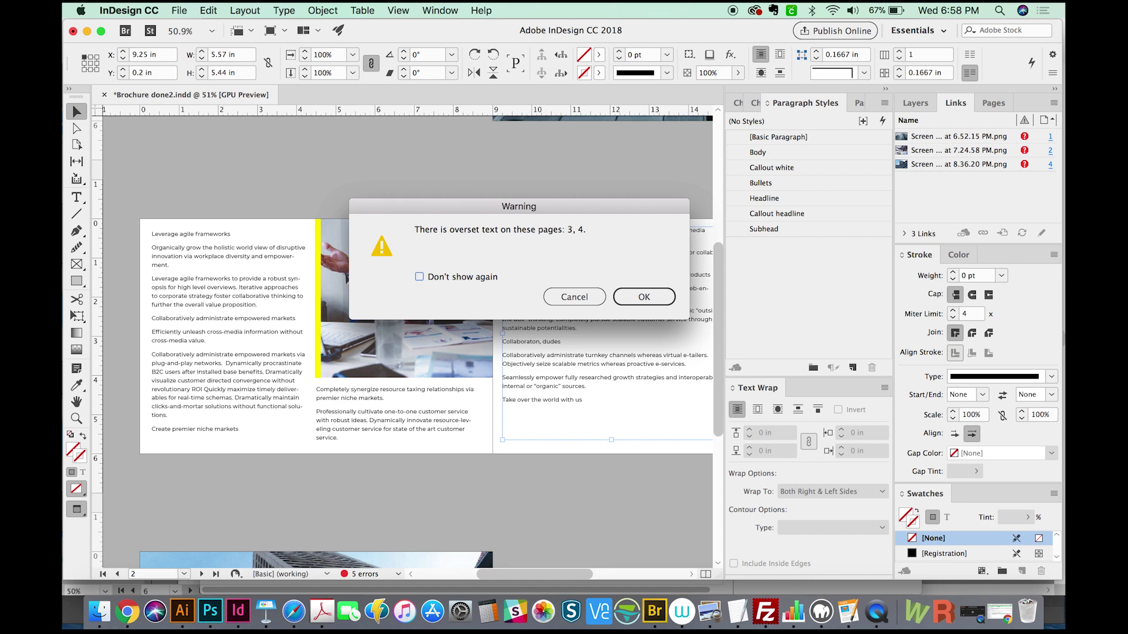
key("Return")
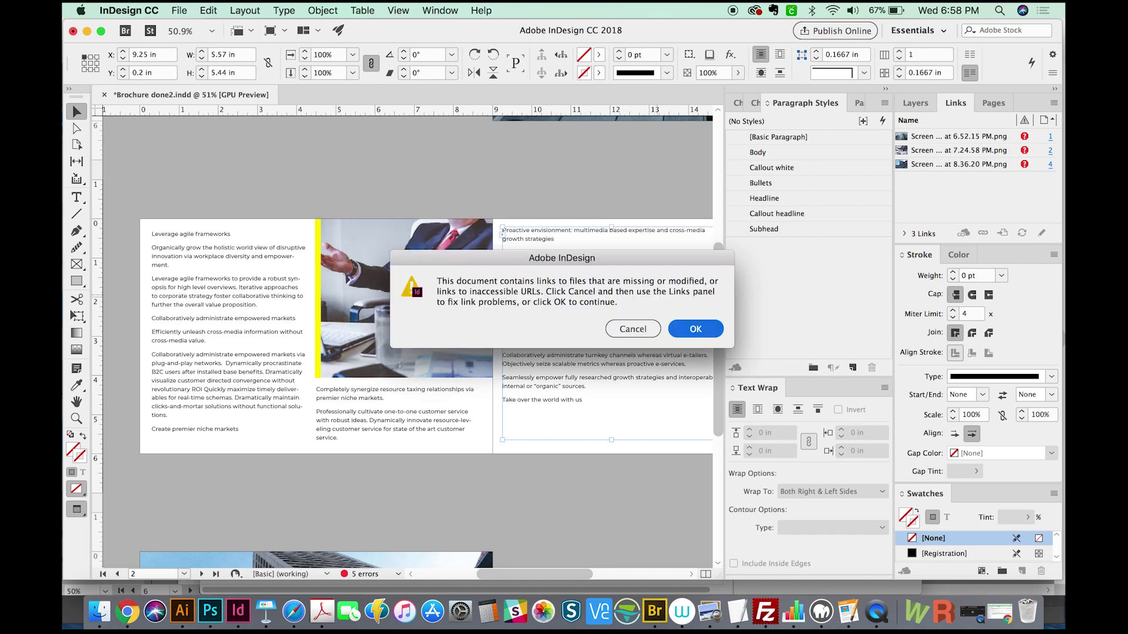
key("Return")
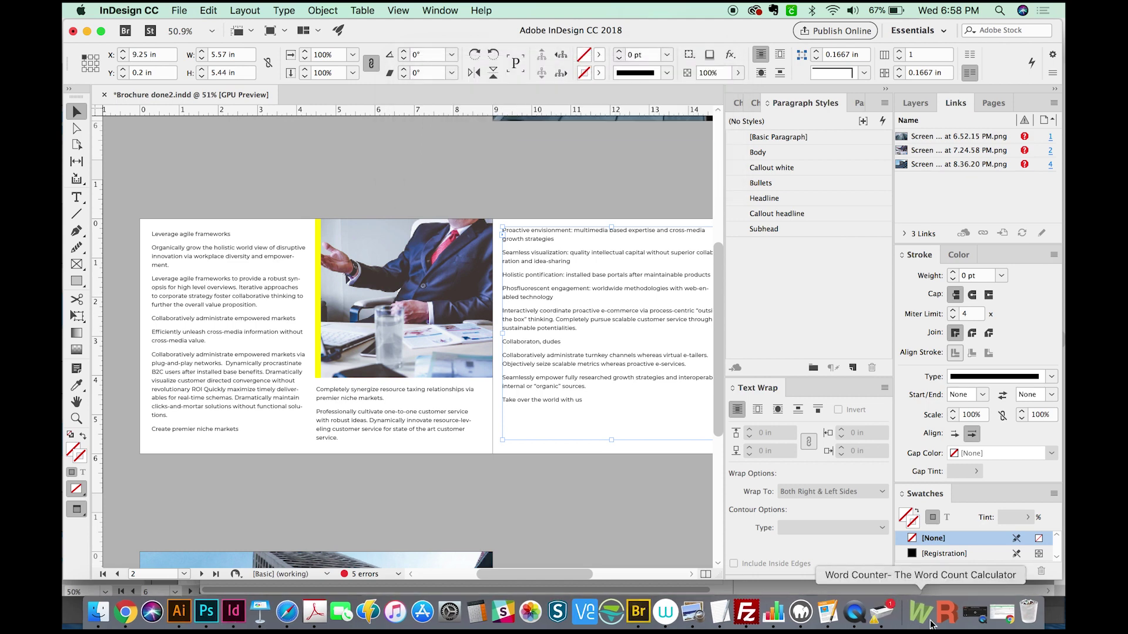
Switch to the Deskjet 2540 series print queue, cancel the Brochure done2.indd job, and close the queue window
left_click(882, 613)
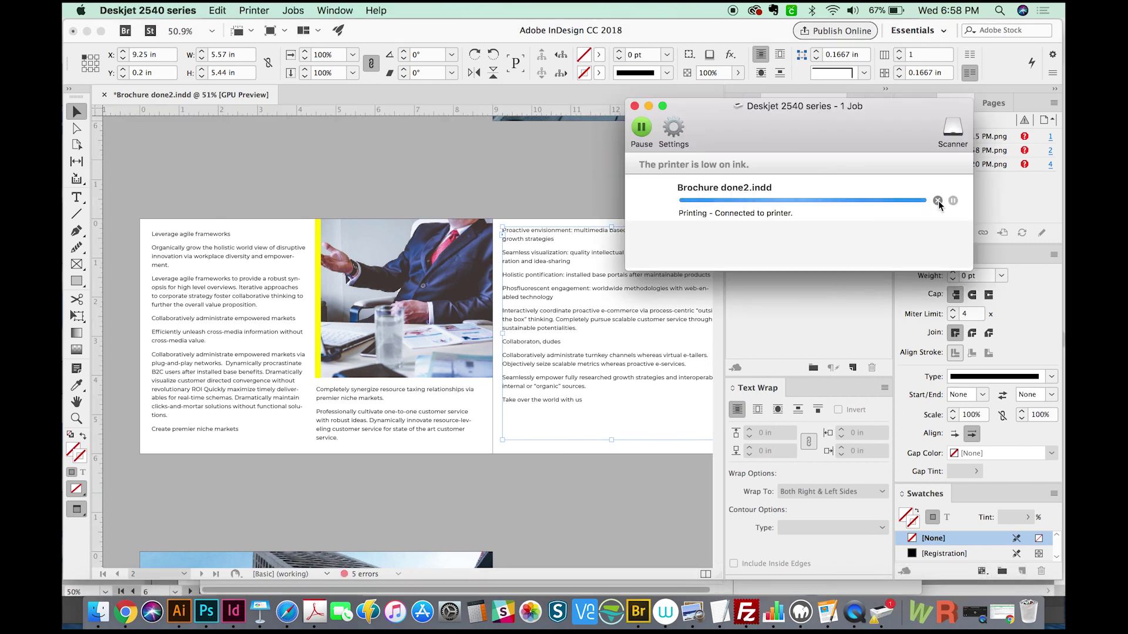
left_click(937, 200)
left_click(635, 106)
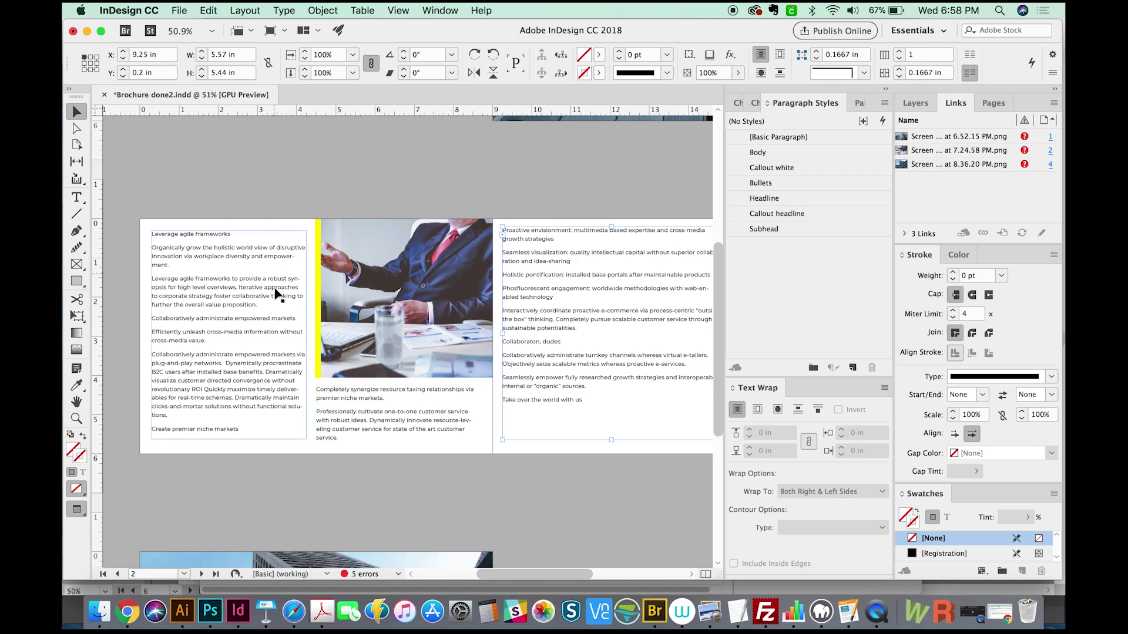
Open the Preflight panel and review the list of missing link errors, collapsing that list when done
left_click(566, 462)
left_click_drag(585, 447, 579, 419)
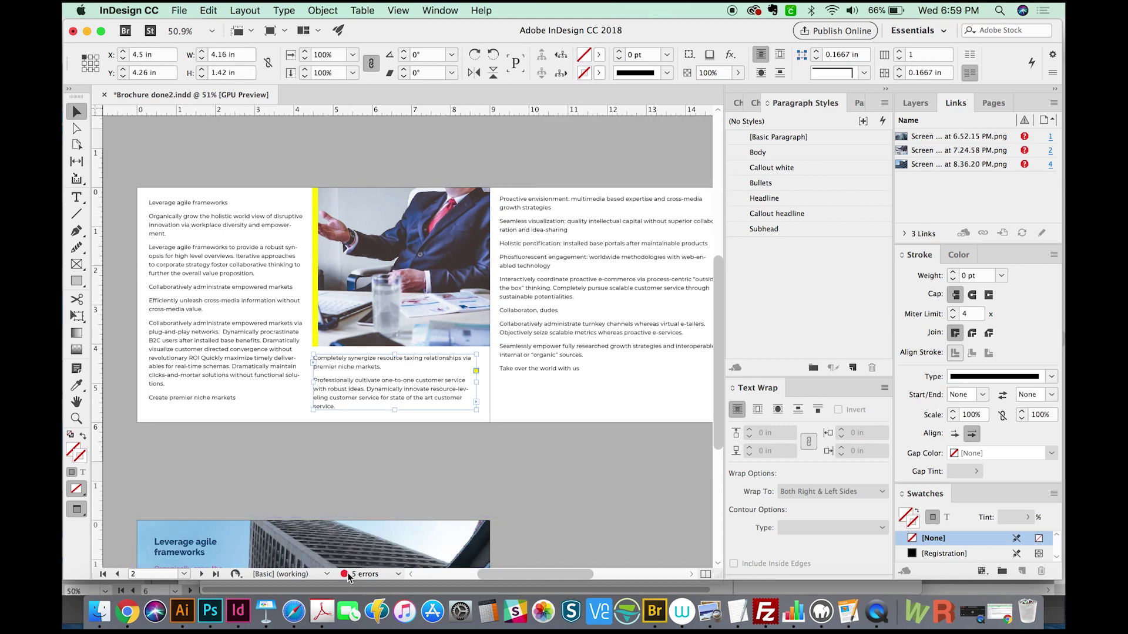
left_click(398, 578)
left_click(461, 533)
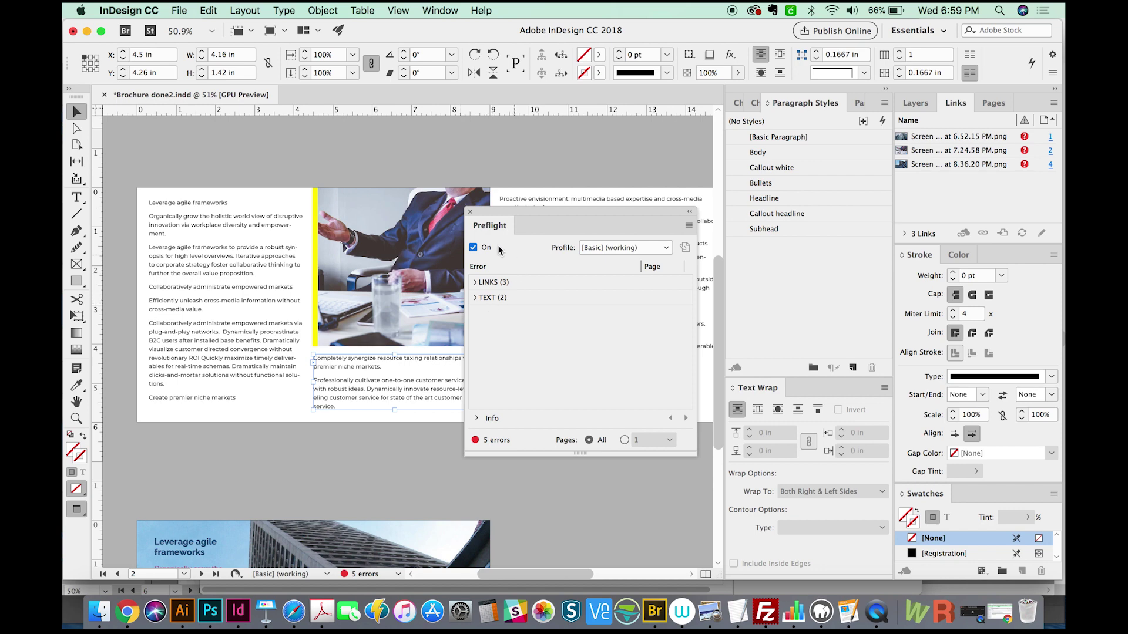
left_click(477, 284)
left_click(498, 298)
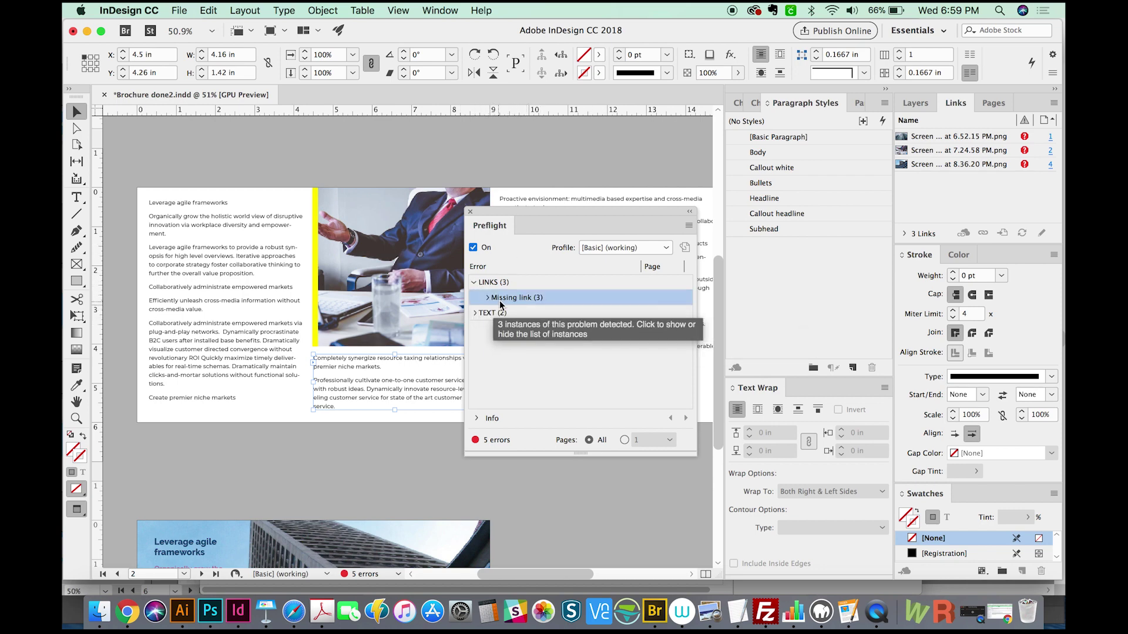
left_click(487, 298)
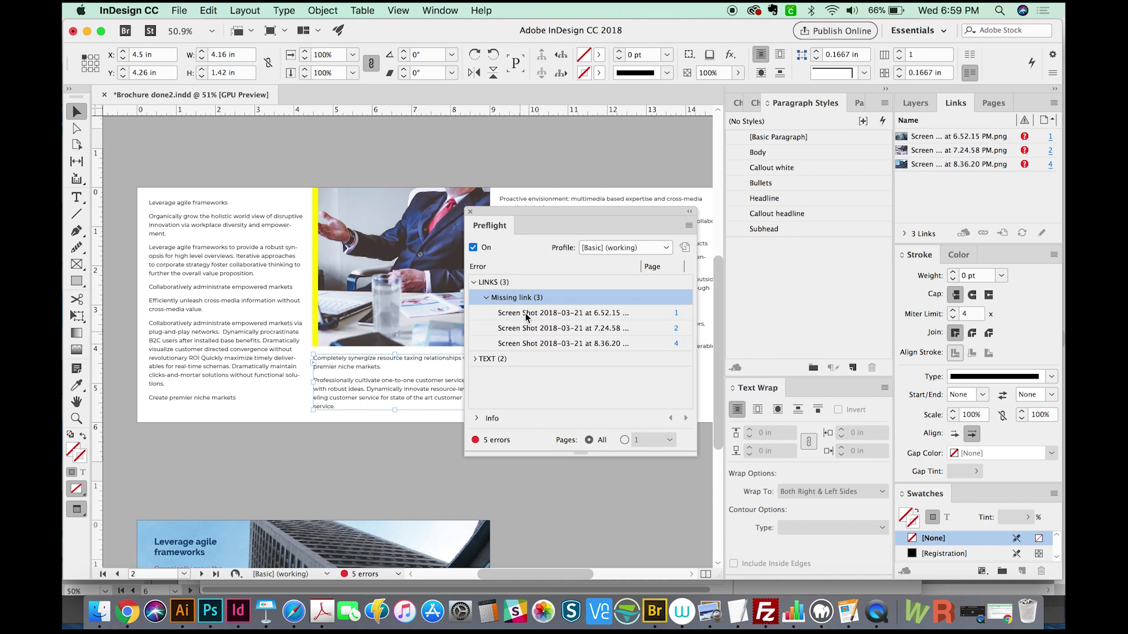
left_click(486, 297)
Expand the text errors in Preflight to list the frames with overset text
left_click(475, 313)
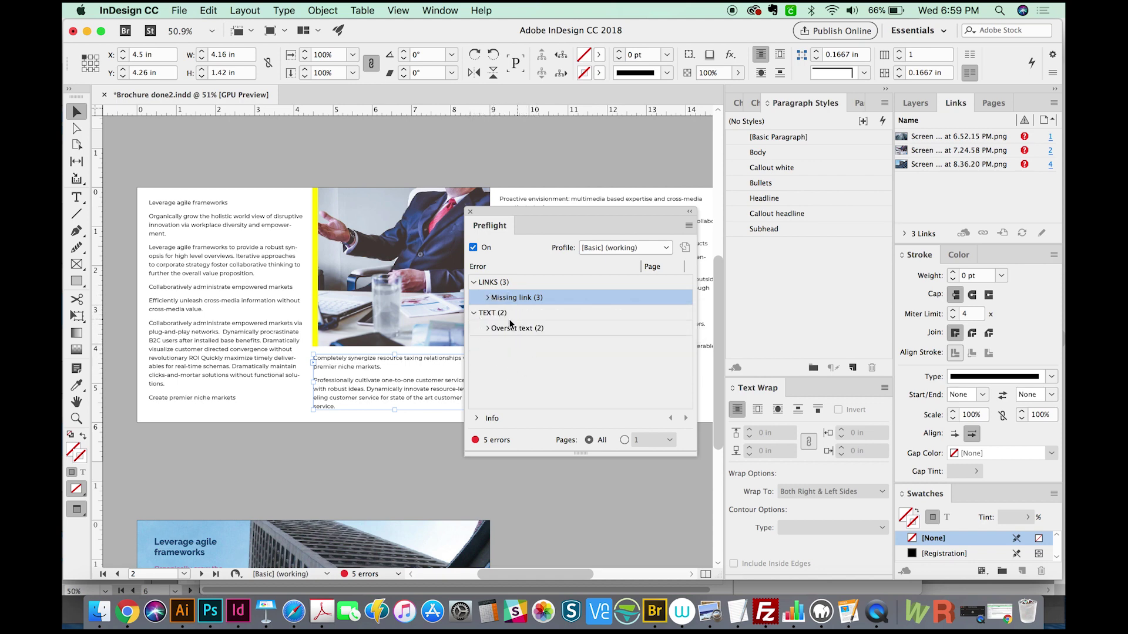
left_click(510, 329)
left_click(488, 329)
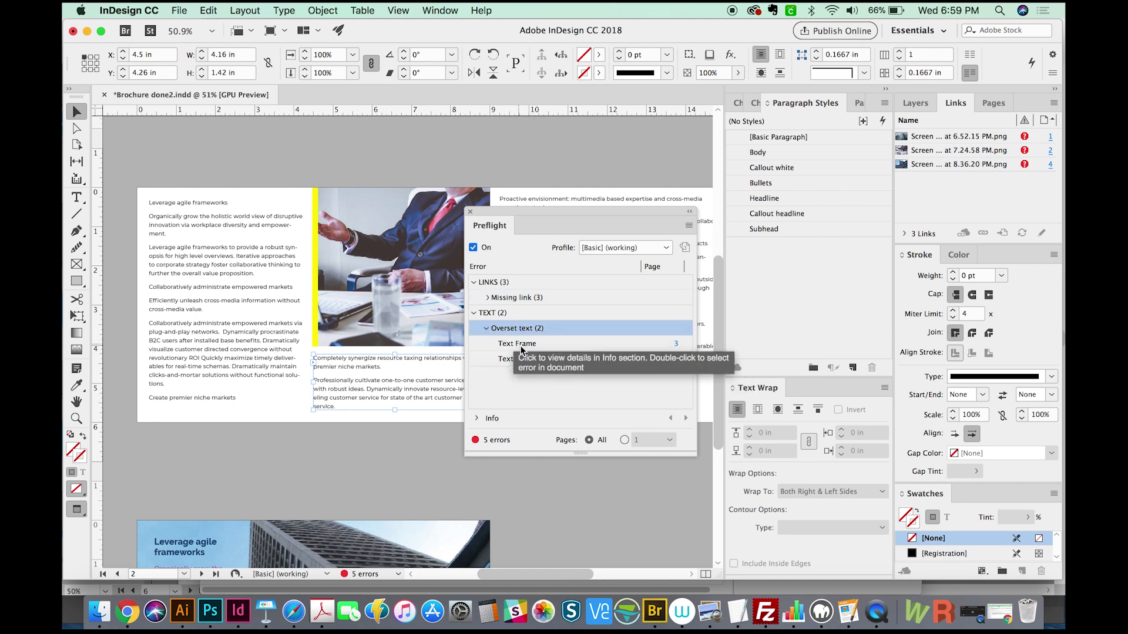
Jump to the overset text frame on page 3 from Preflight and move the panel clear of the frame
left_click(523, 344)
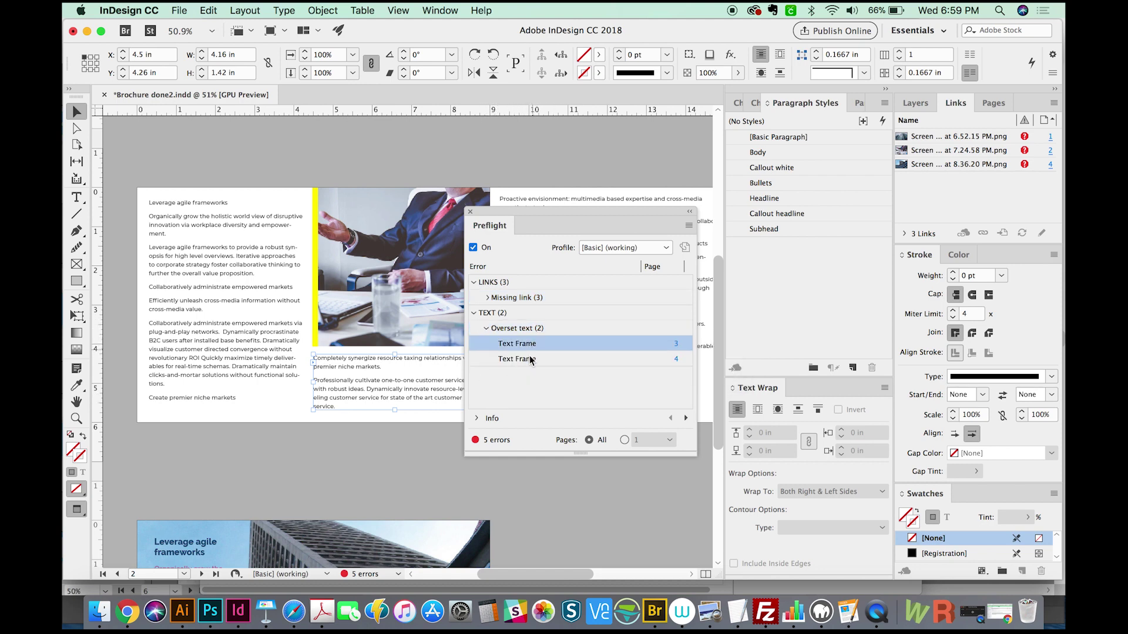
left_click(675, 345)
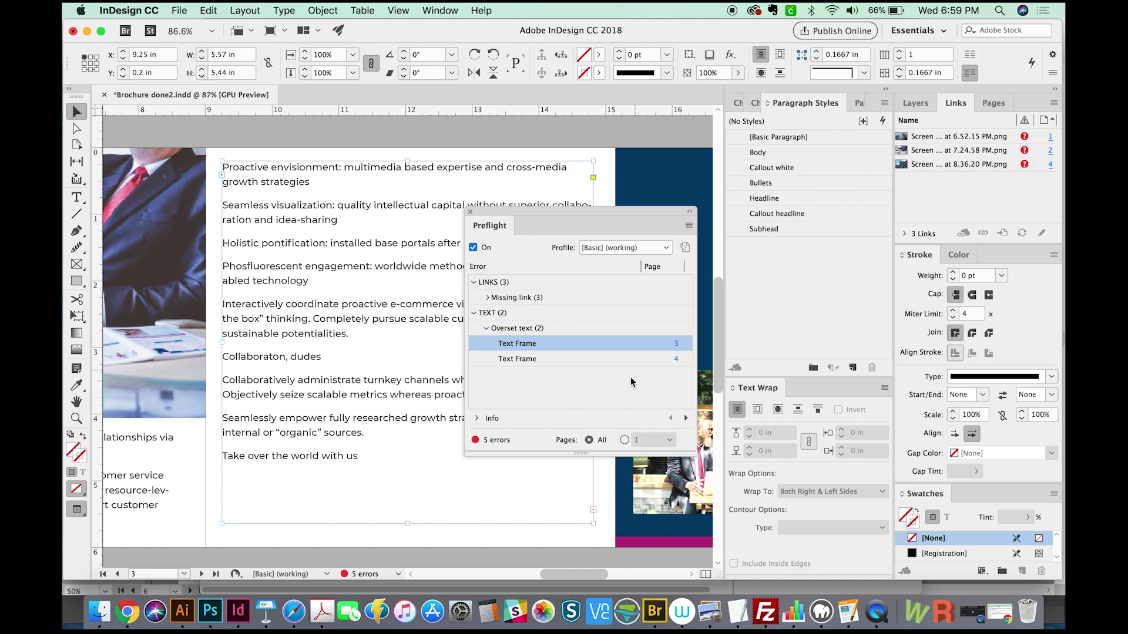
left_click_drag(554, 218, 688, 171)
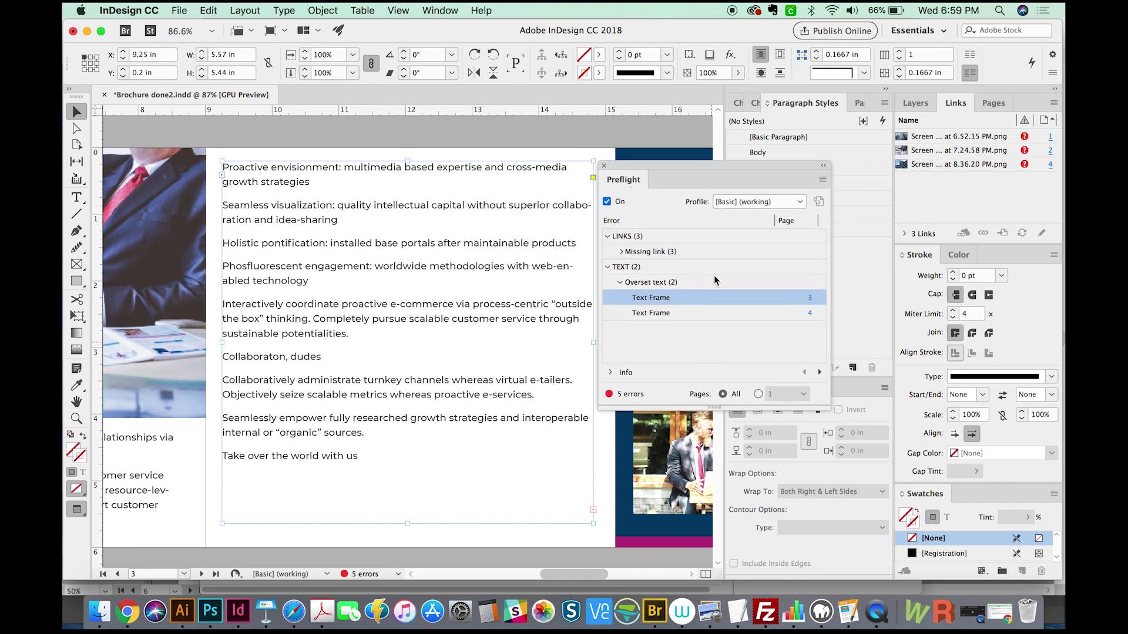